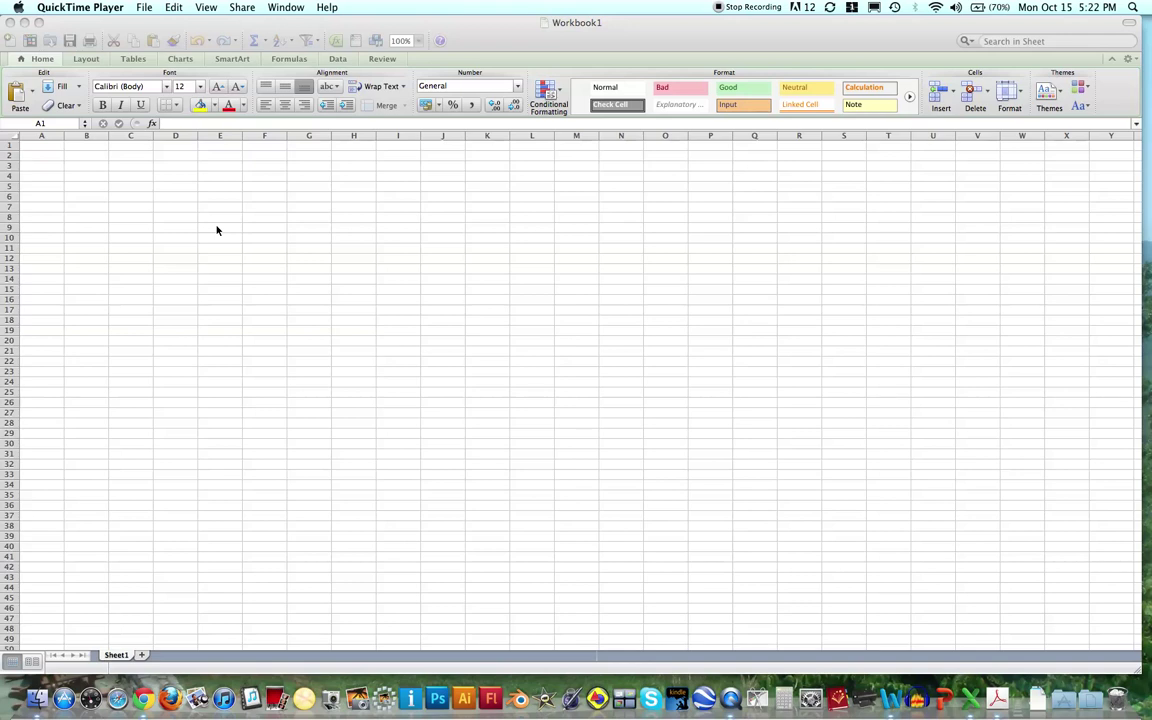
Activate the blank Workbook1 sheet in Excel so data can be entered.
left_click(42, 148)
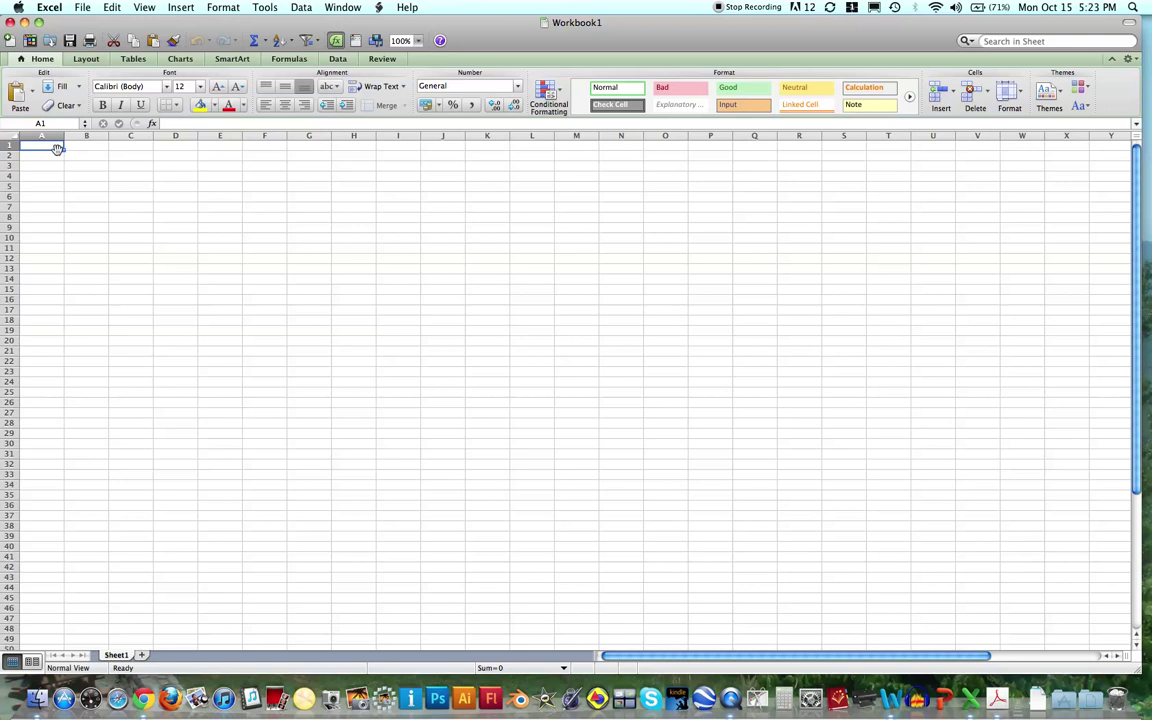
Enter headers ACC-WBO and Date, plus Statement 1 dated 10/1/2012 in row 3.
type("Bill")
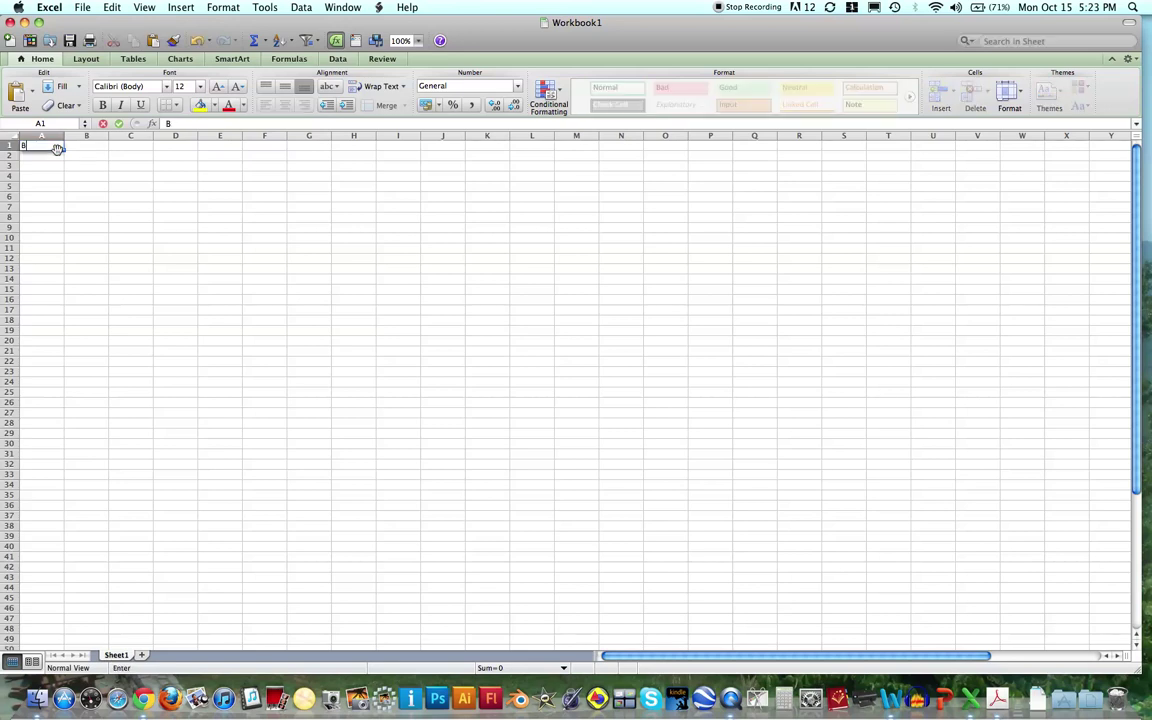
key("BackSpace")
key("BackSpace")
key("BackSpace")
type("ACC-WBO")
left_click(51, 165)
type("S")
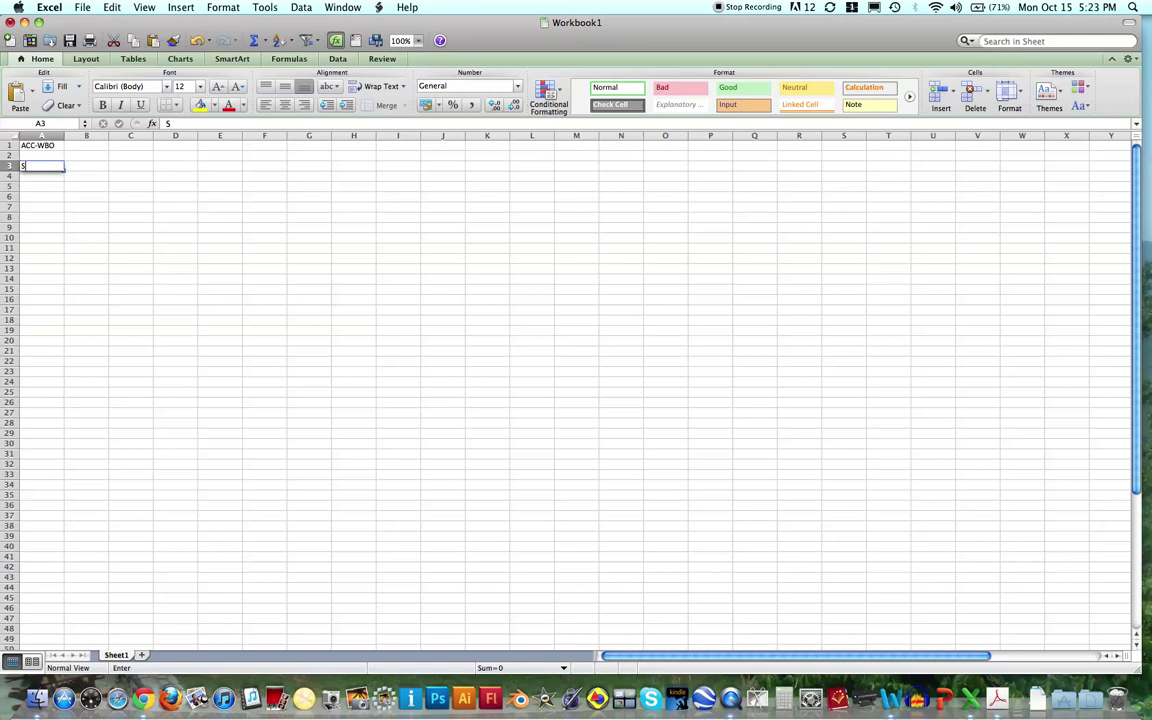
type("tatement 1")
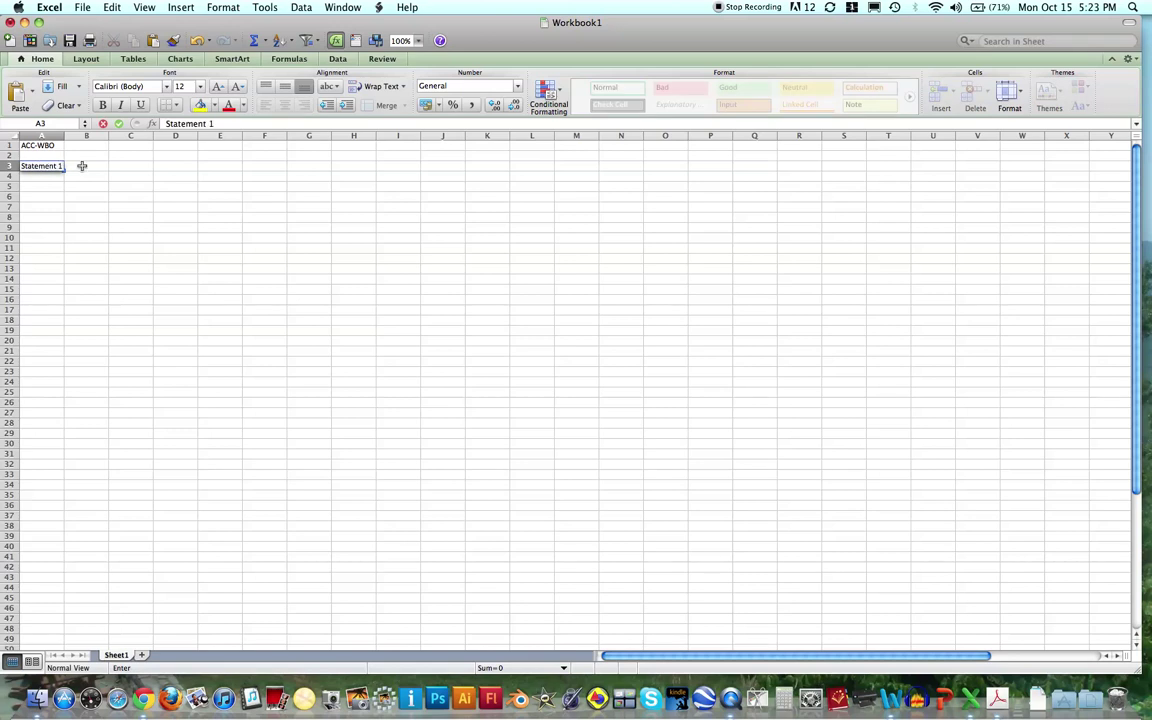
left_click(86, 165)
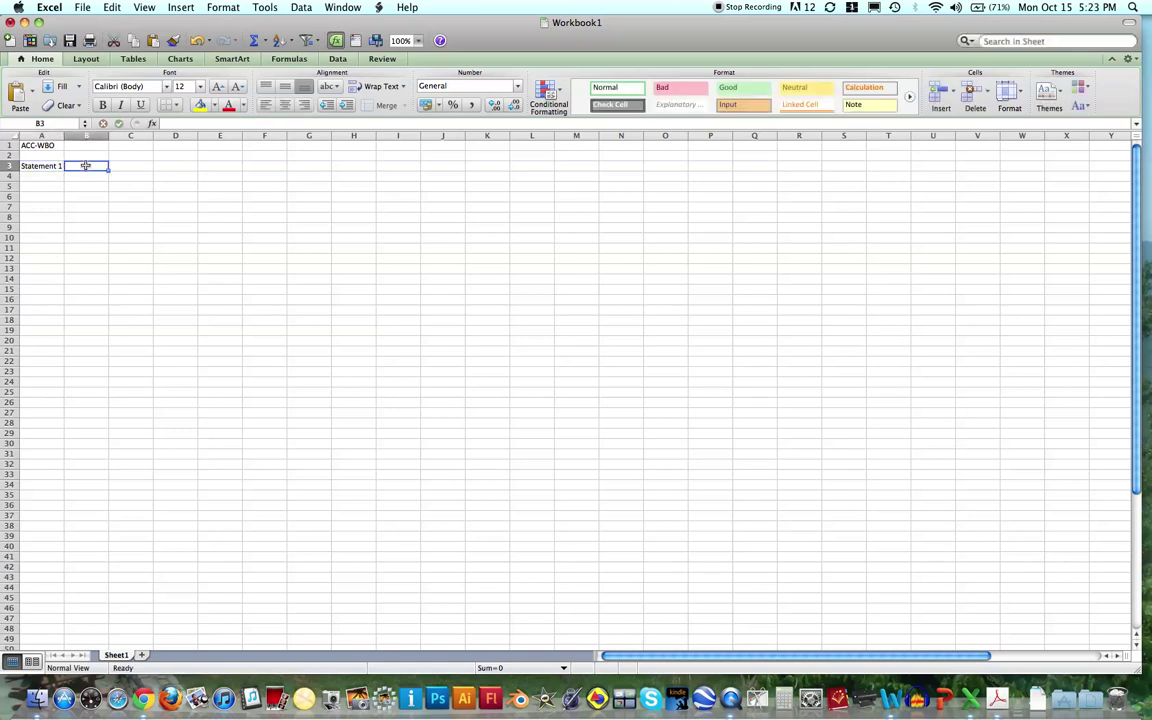
left_click(82, 145)
type("Date")
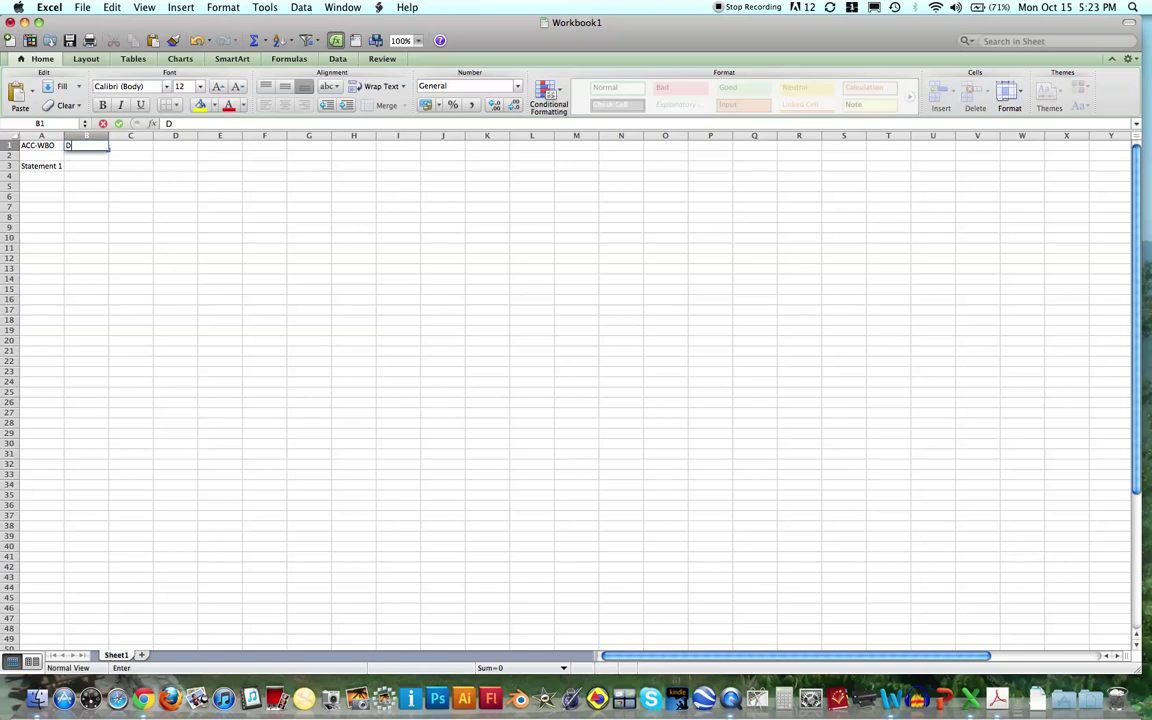
left_click(83, 166)
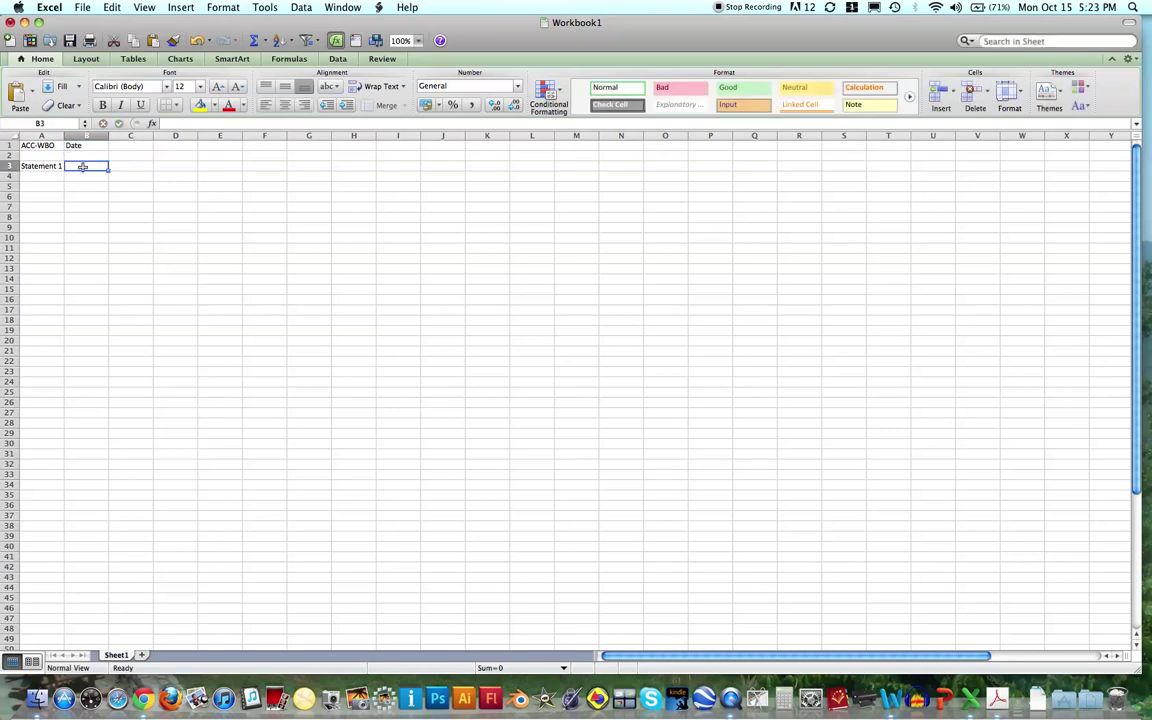
type("10/")
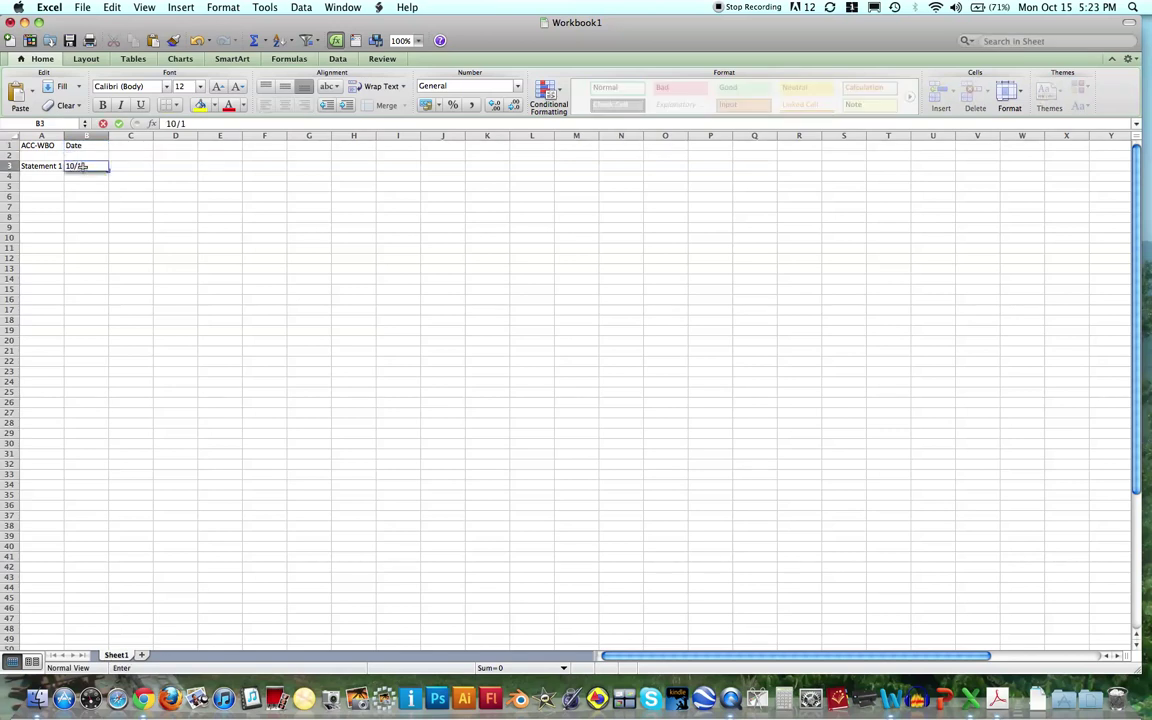
type("1/2012")
left_click(87, 196)
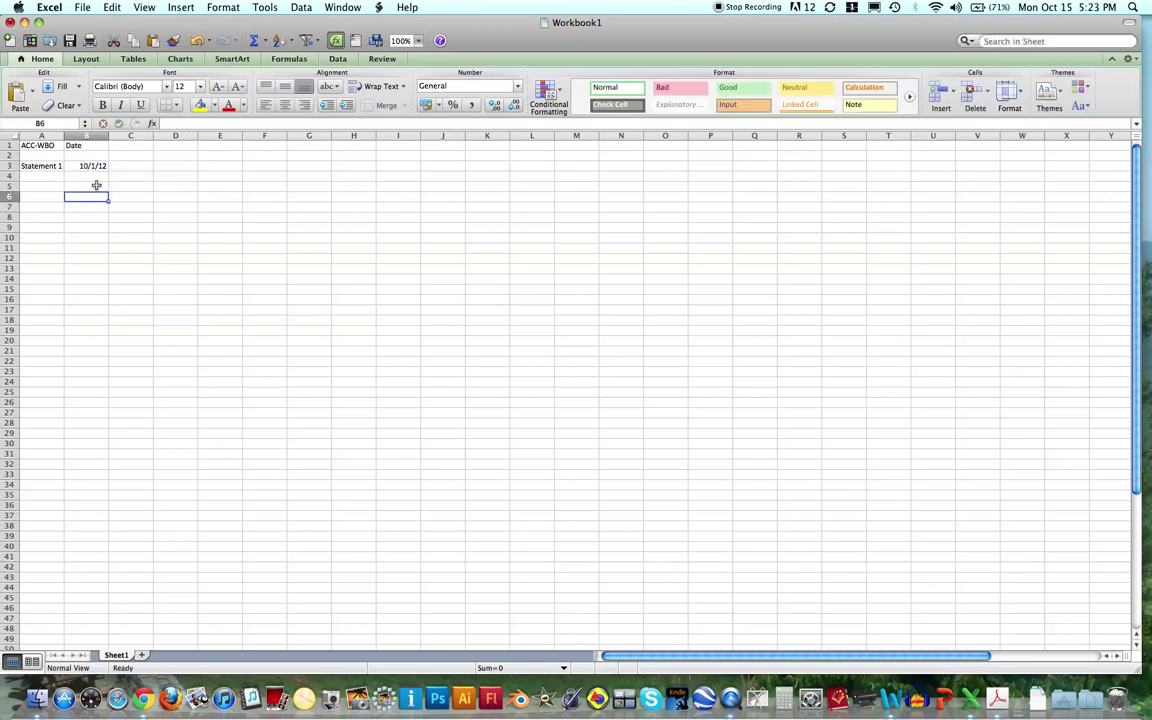
Add Statement 2 dated 10/2/2012 in row 5.
left_click(38, 187)
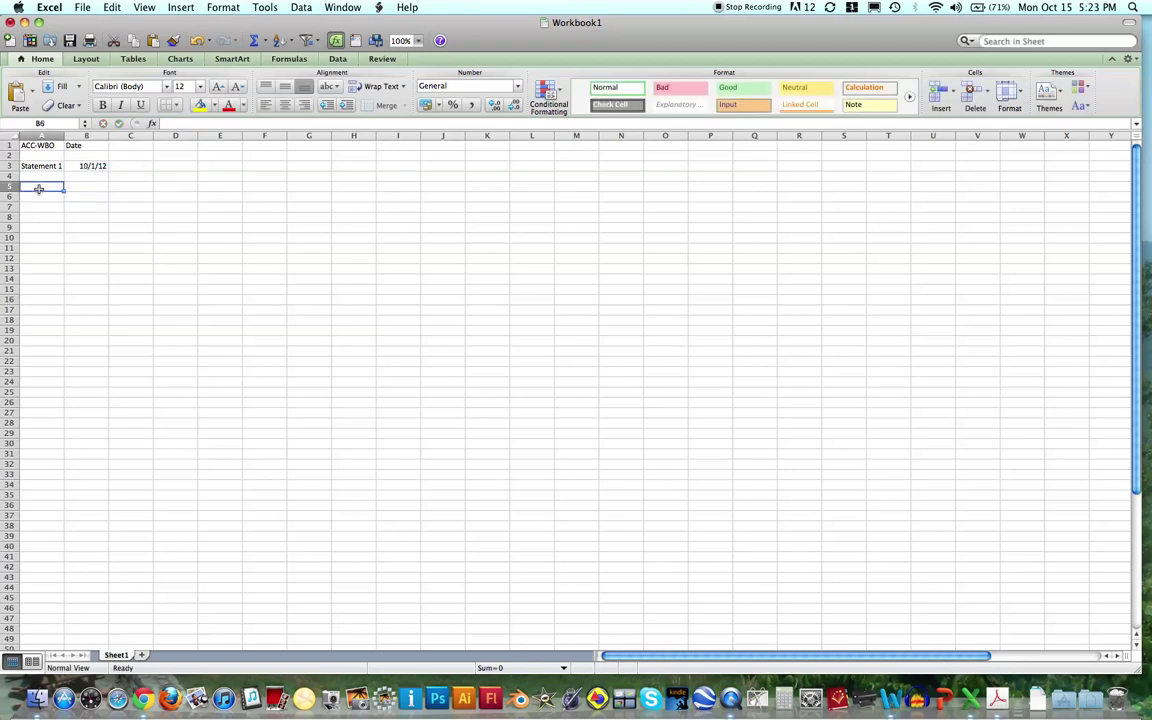
type("Statement 2")
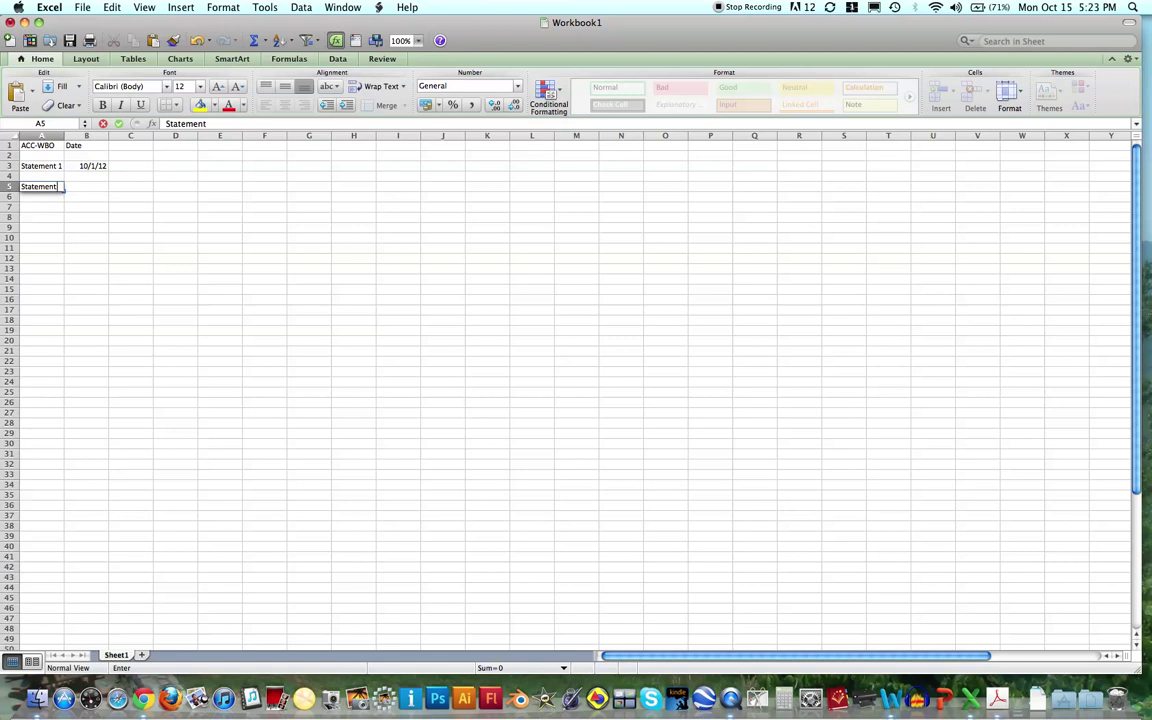
left_click(85, 194)
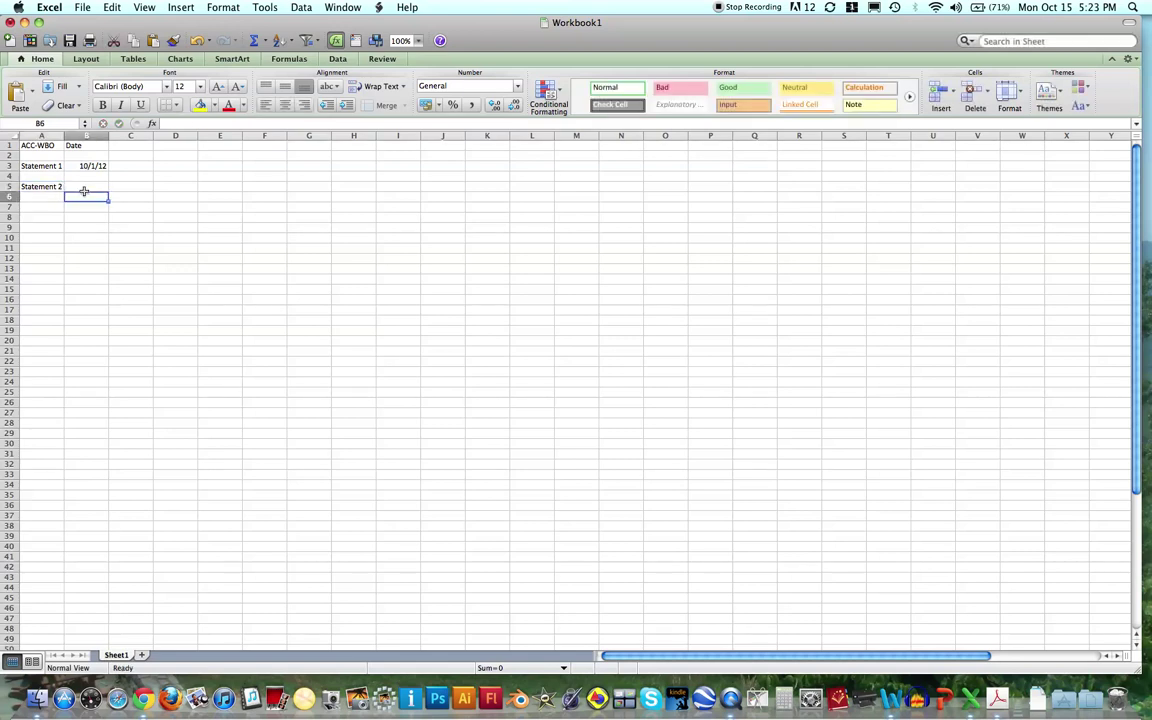
left_click(85, 190)
type("10")
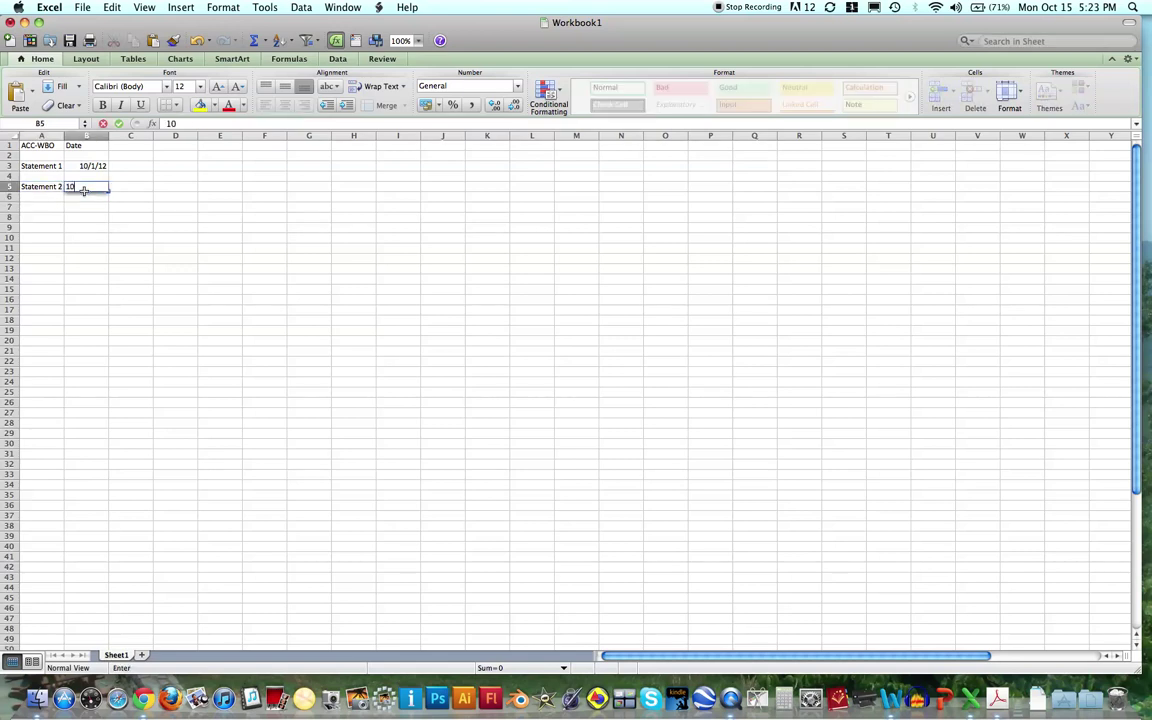
type("/2/2012")
Add Statement 3 dated 10/3/2012 and Statement 4 dated 10/4/2012 in rows 7 and 9.
left_click(51, 205)
type("S")
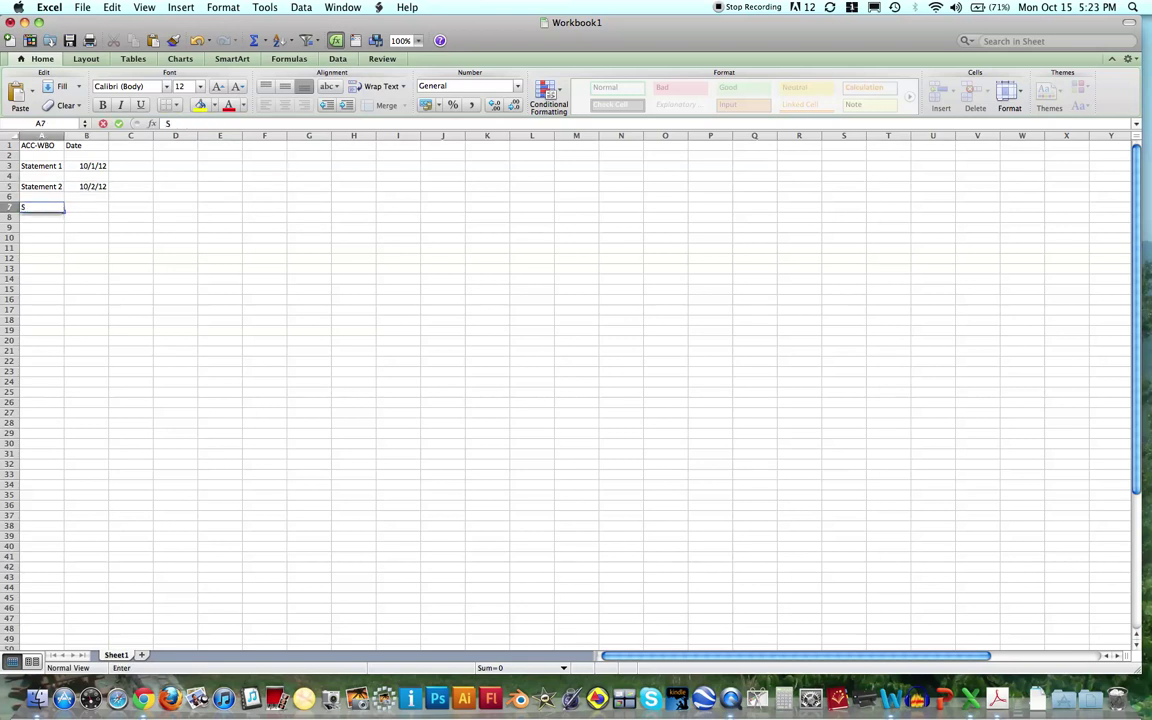
type("tatement 3")
key("Tab")
type("10/3/2012")
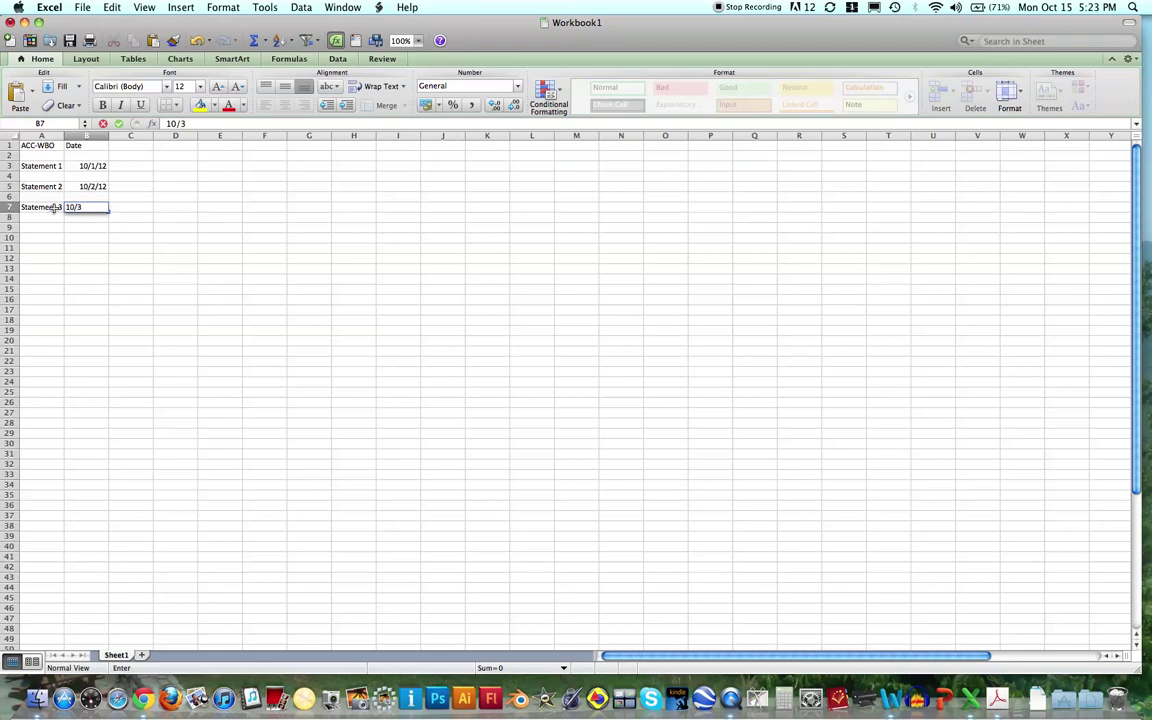
left_click(40, 228)
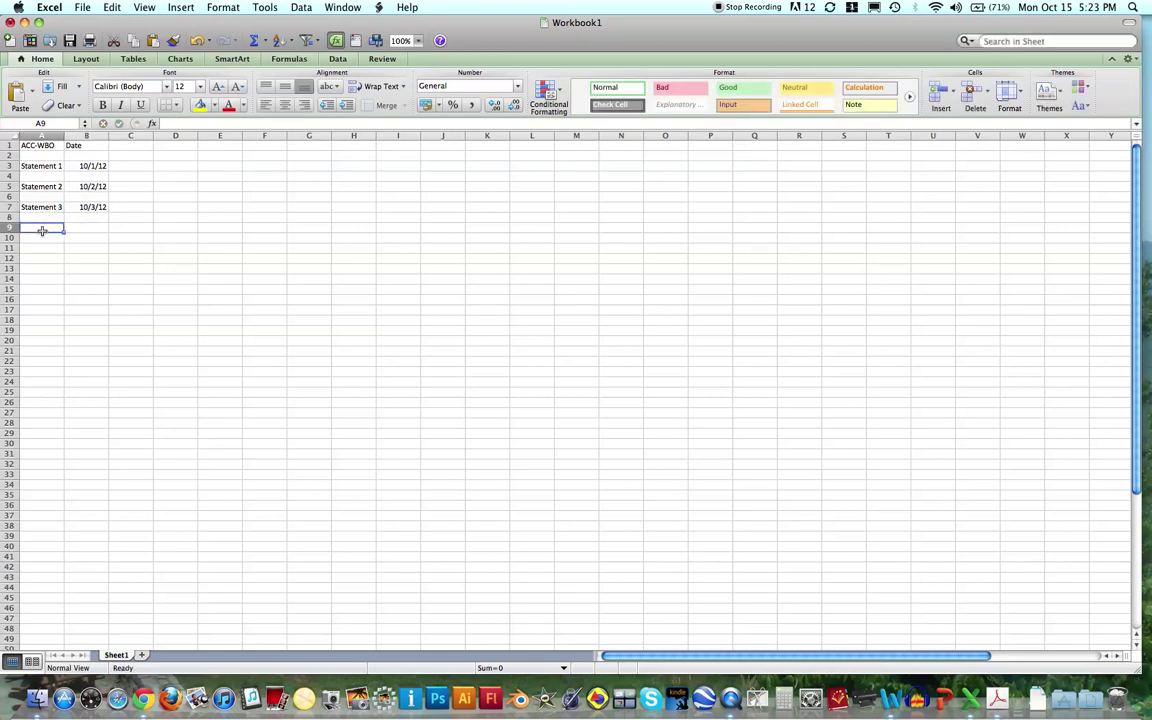
type("Statement 4")
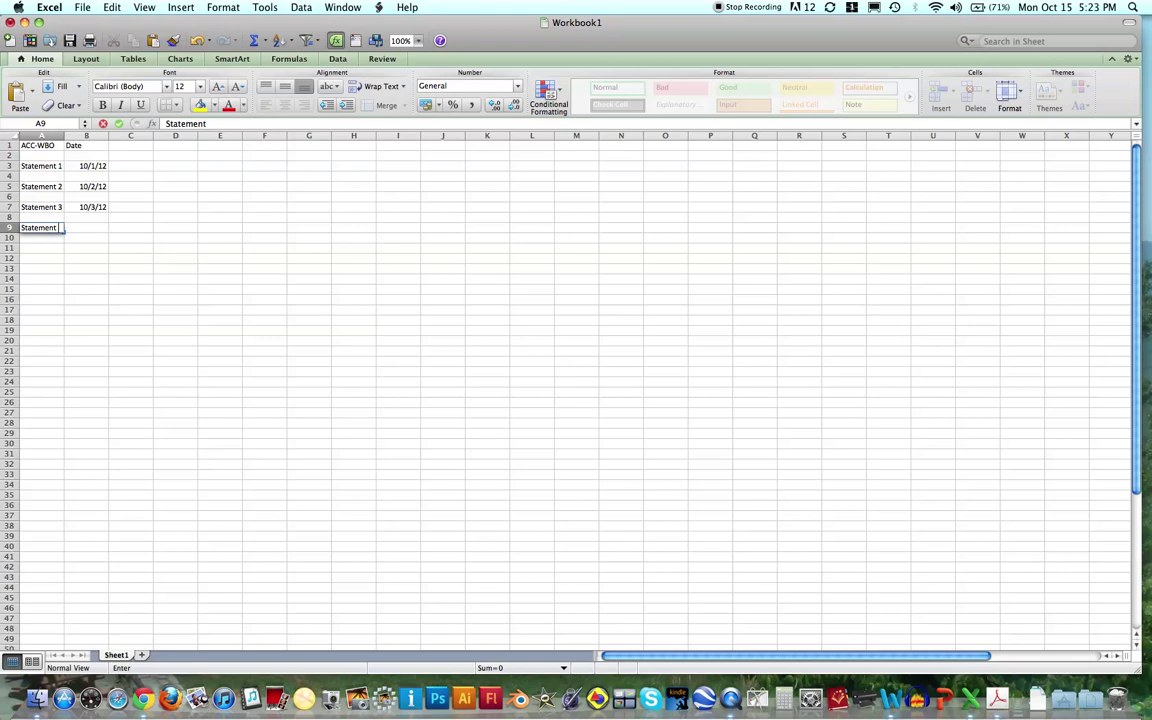
key("Tab")
type("10/4/2012")
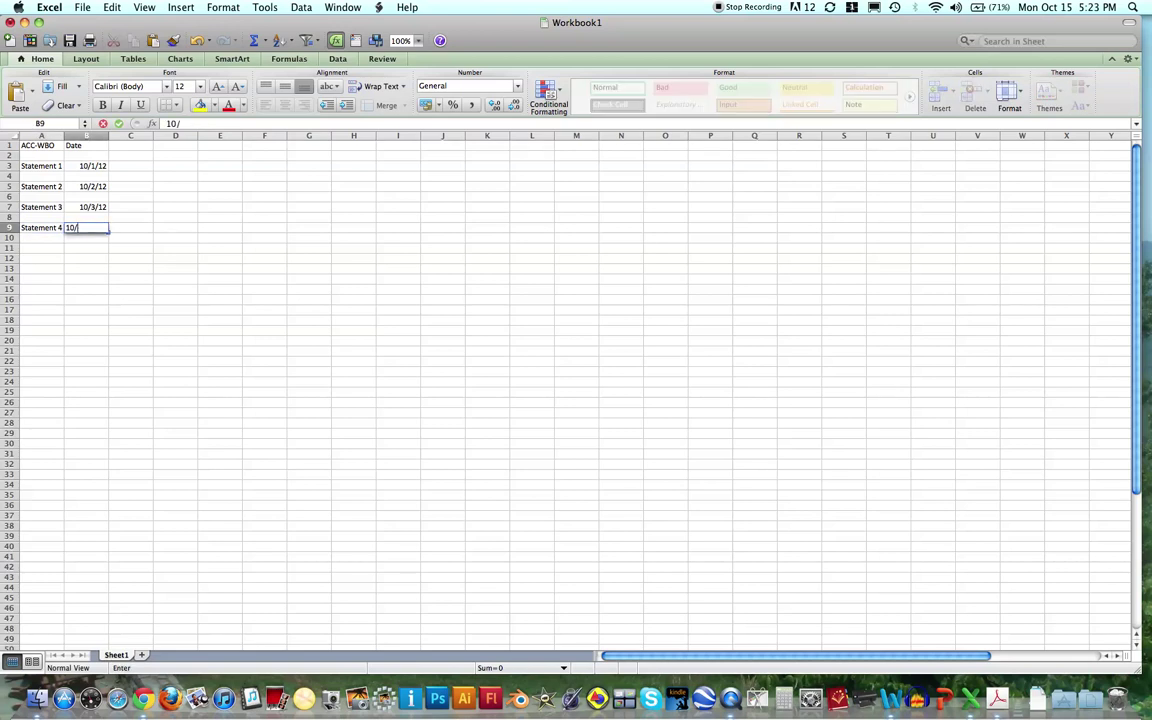
left_click(75, 268)
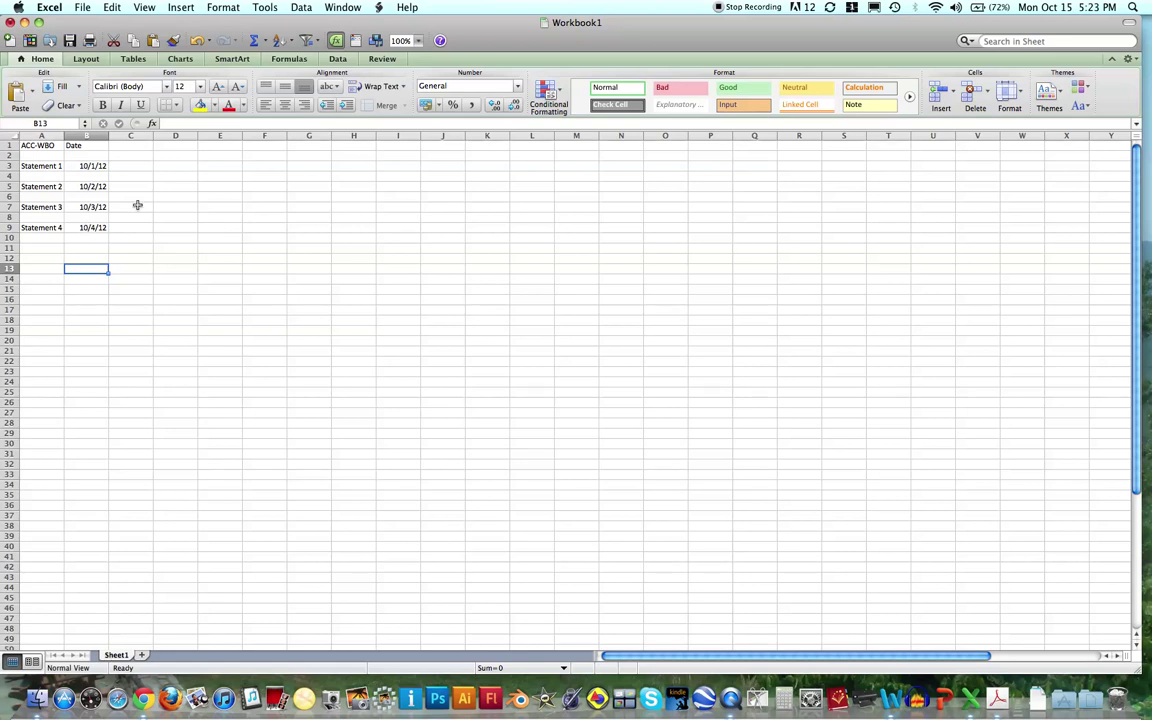
Add a Bill Amount header in C1 with amounts 145.97, 36.79, 199.54 and 68.
left_click(133, 147)
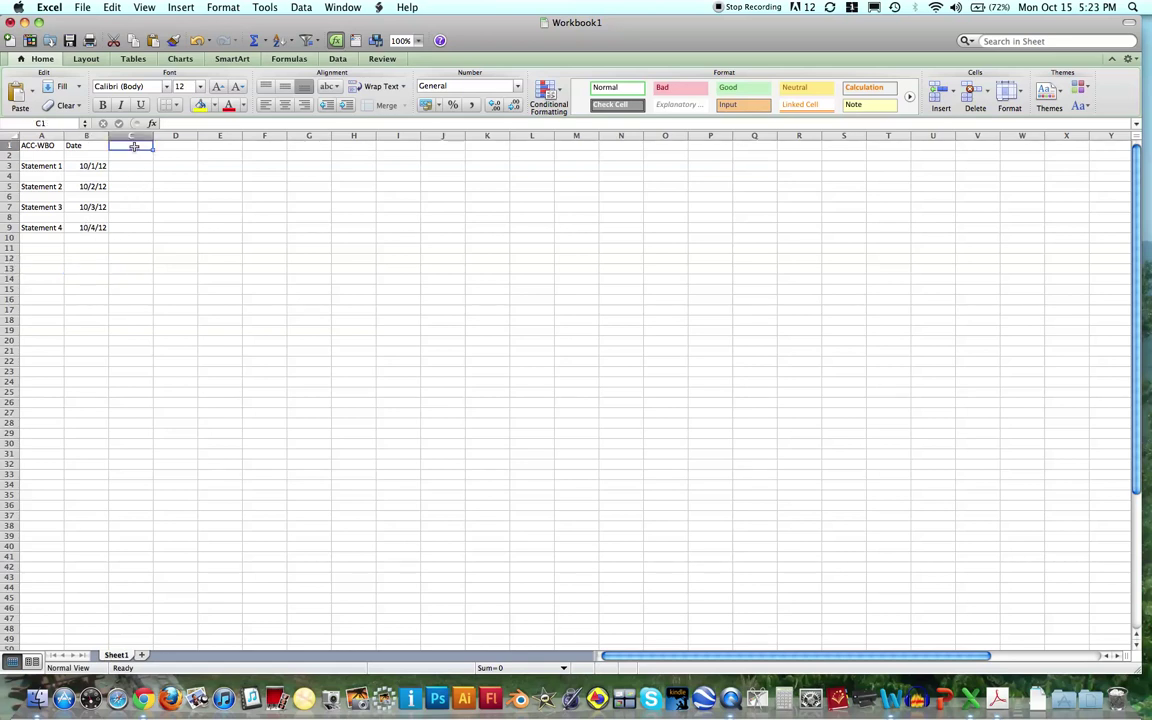
type("Bill Amount")
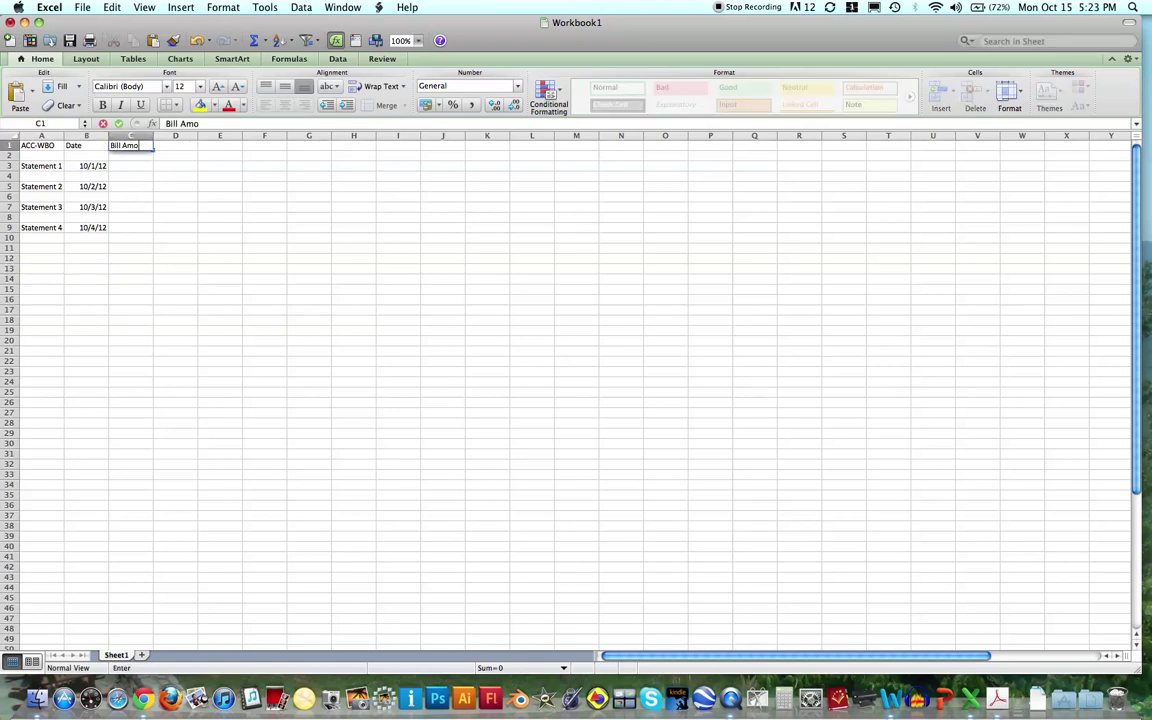
left_click(135, 167)
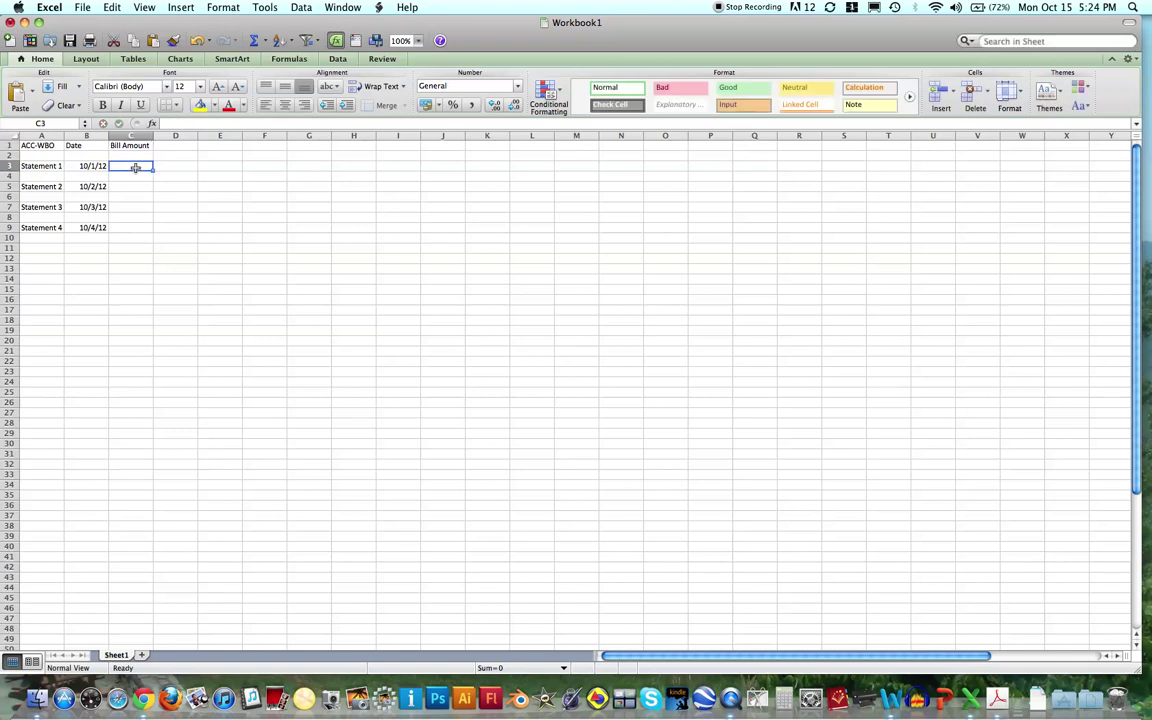
type("145.")
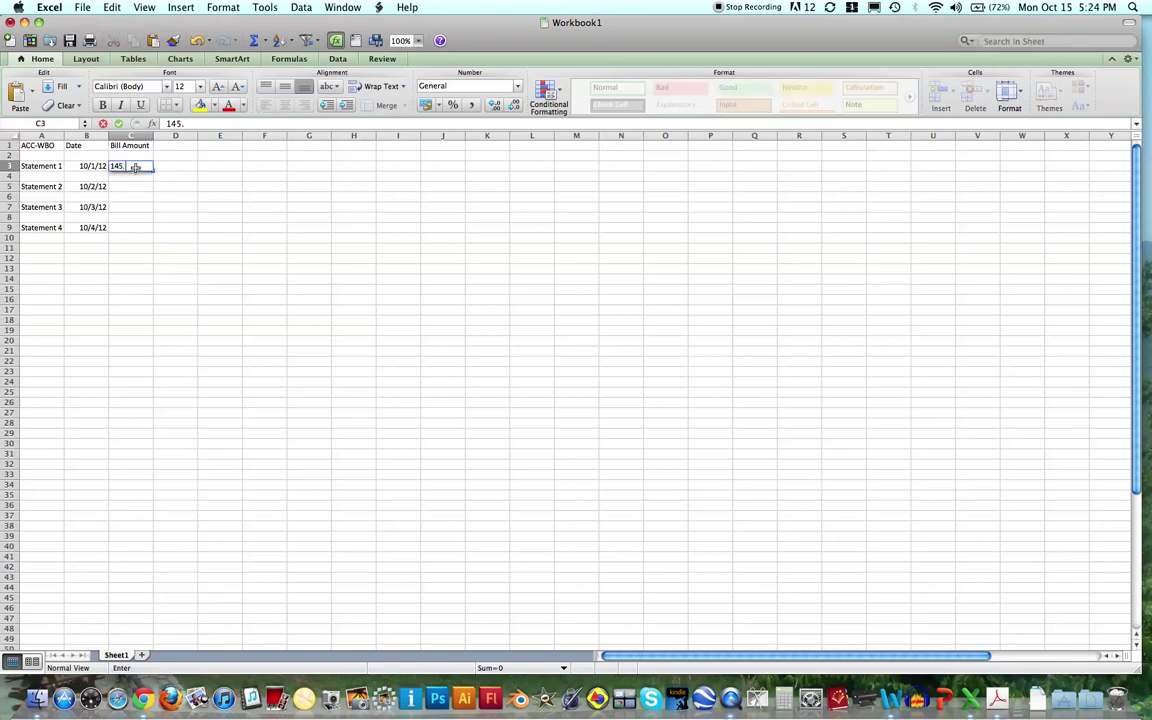
type("97")
left_click(135, 186)
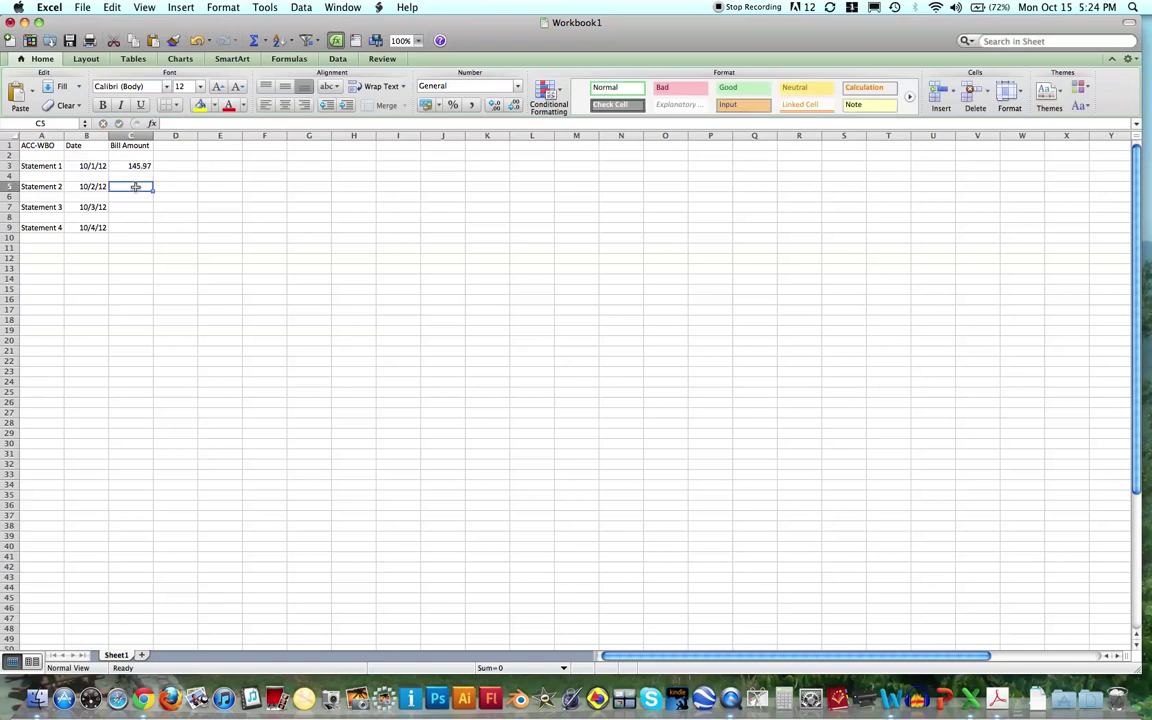
type("36")
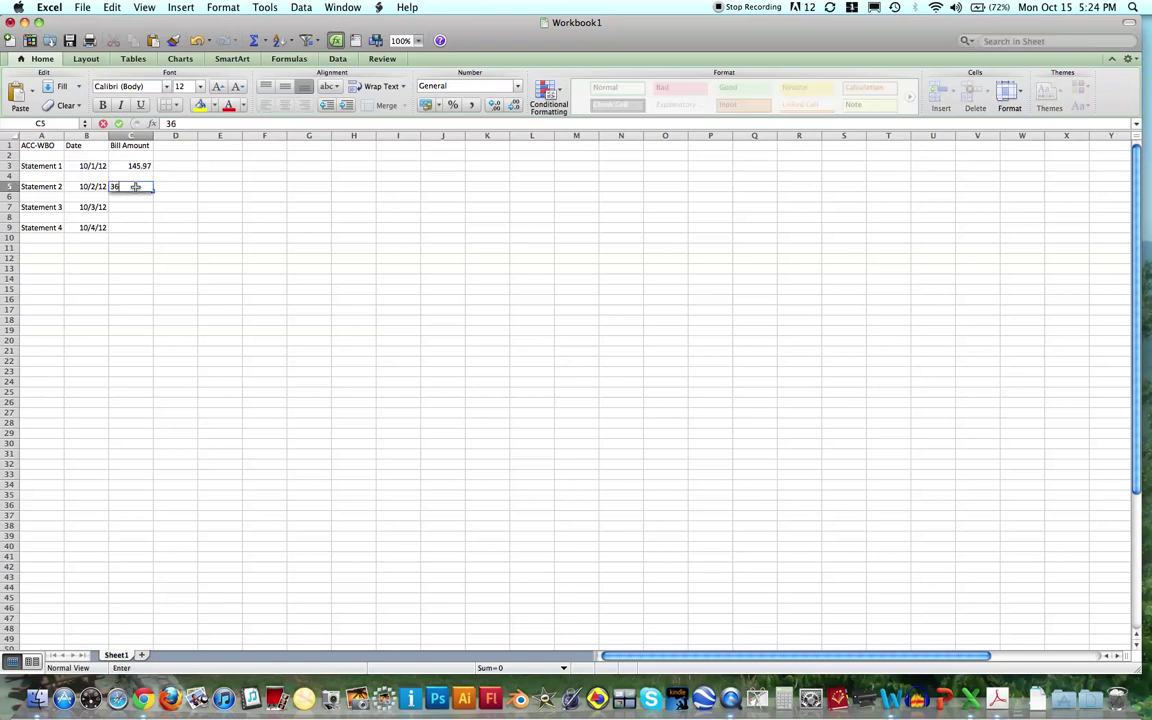
type(".79")
left_click(136, 208)
type("19")
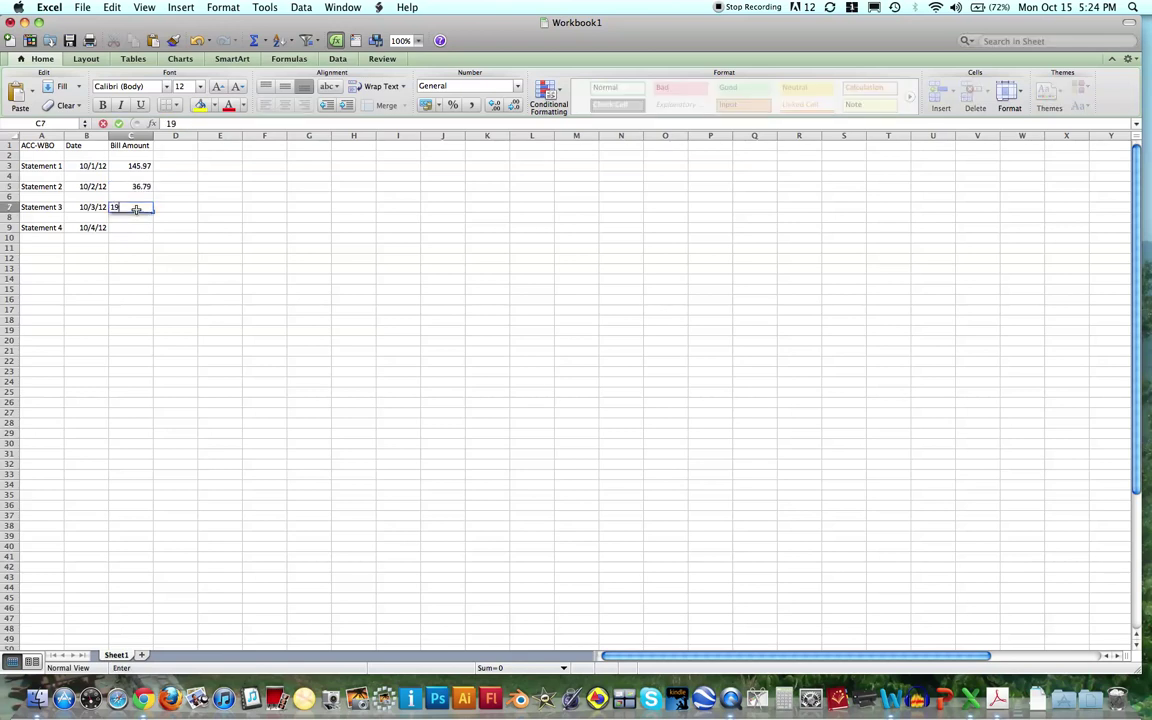
type("9.54")
left_click(136, 229)
type("68.00")
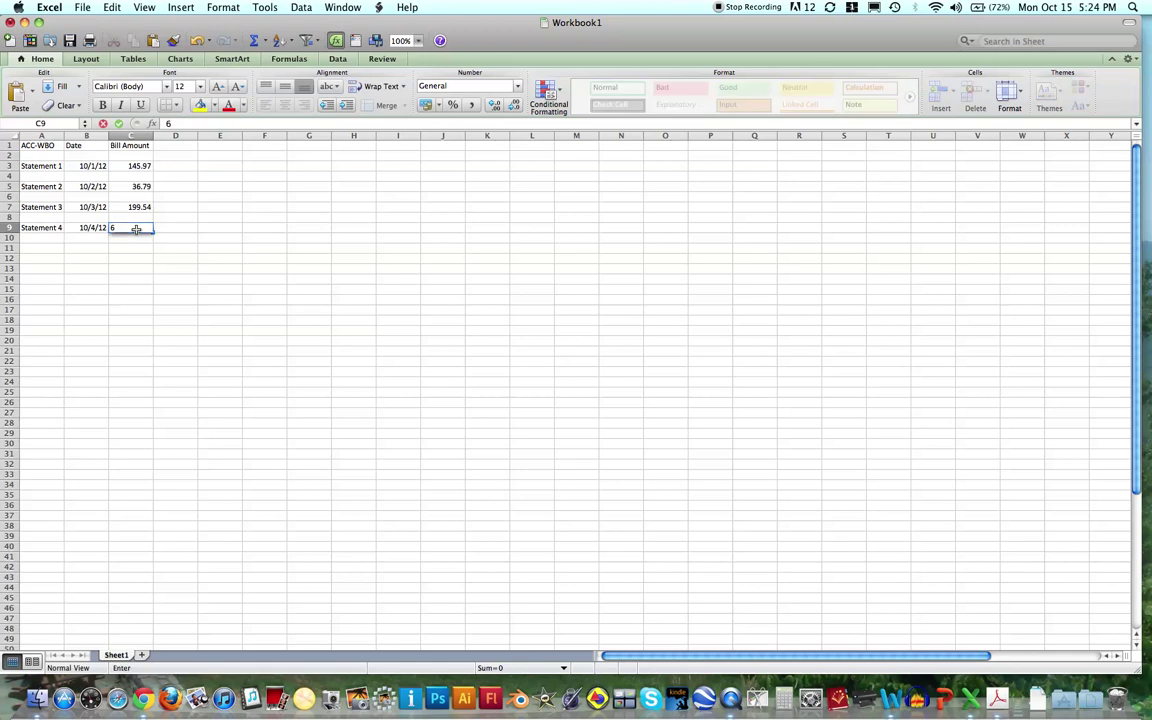
left_click(130, 267)
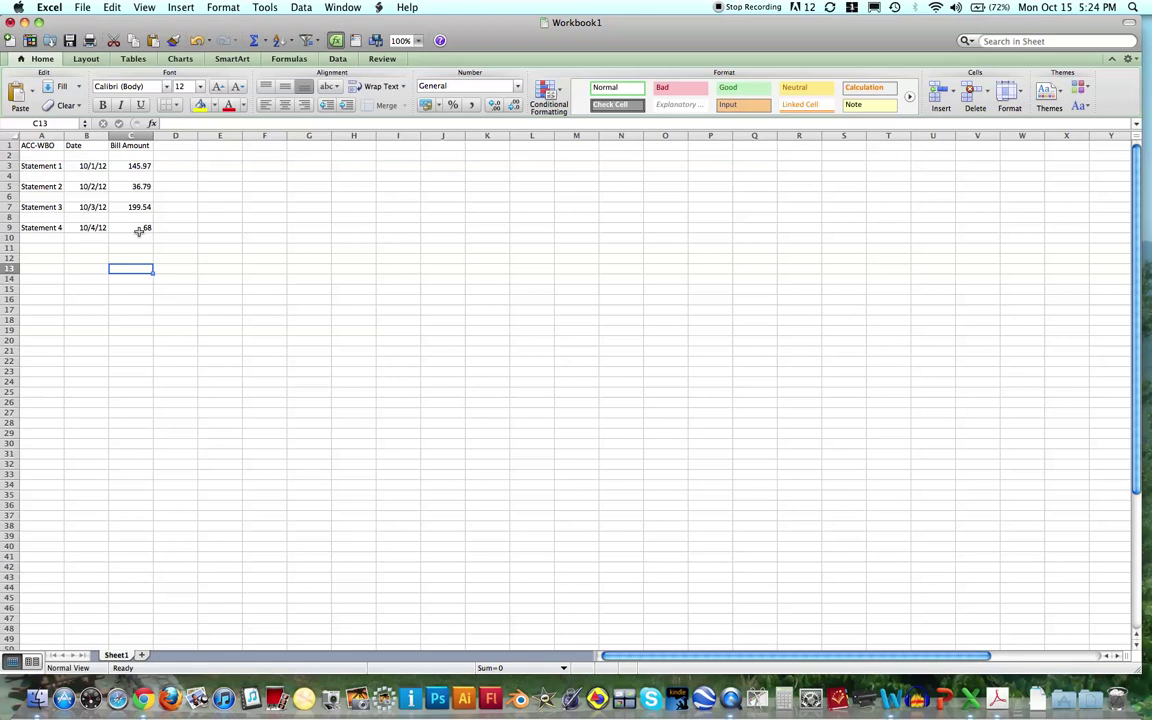
Format Statement 4's amount in C9 with two decimal places so it reads 68.00.
left_click(139, 230)
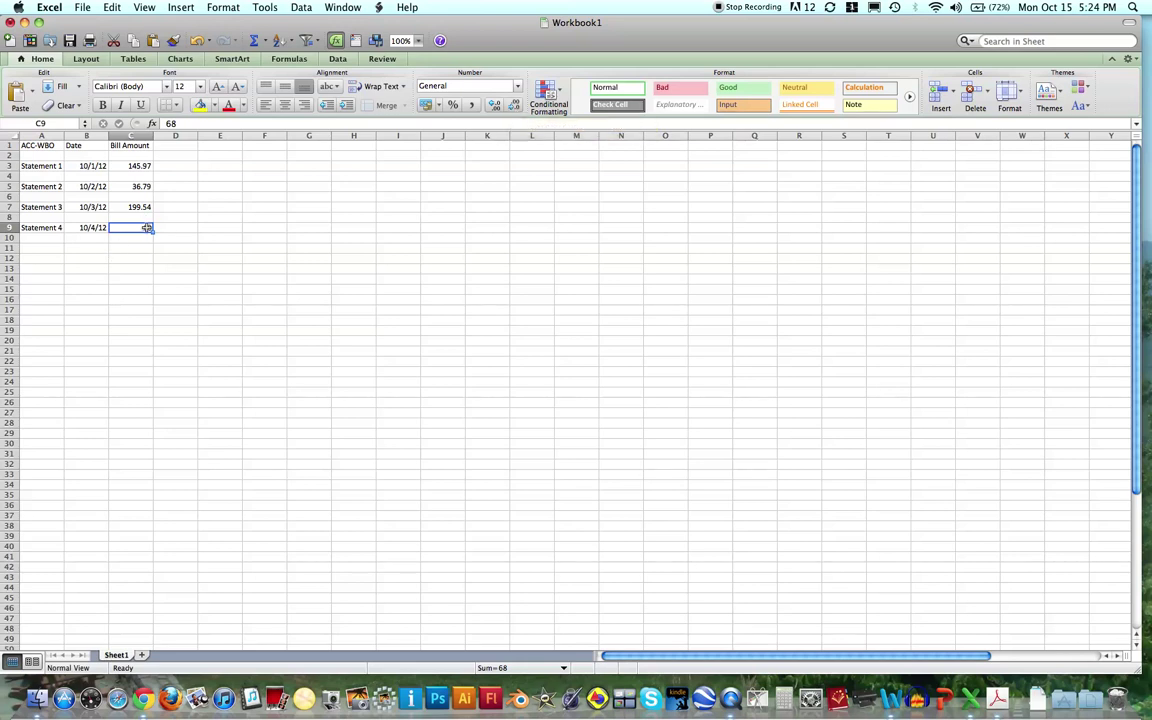
left_click(495, 106)
left_click(495, 106)
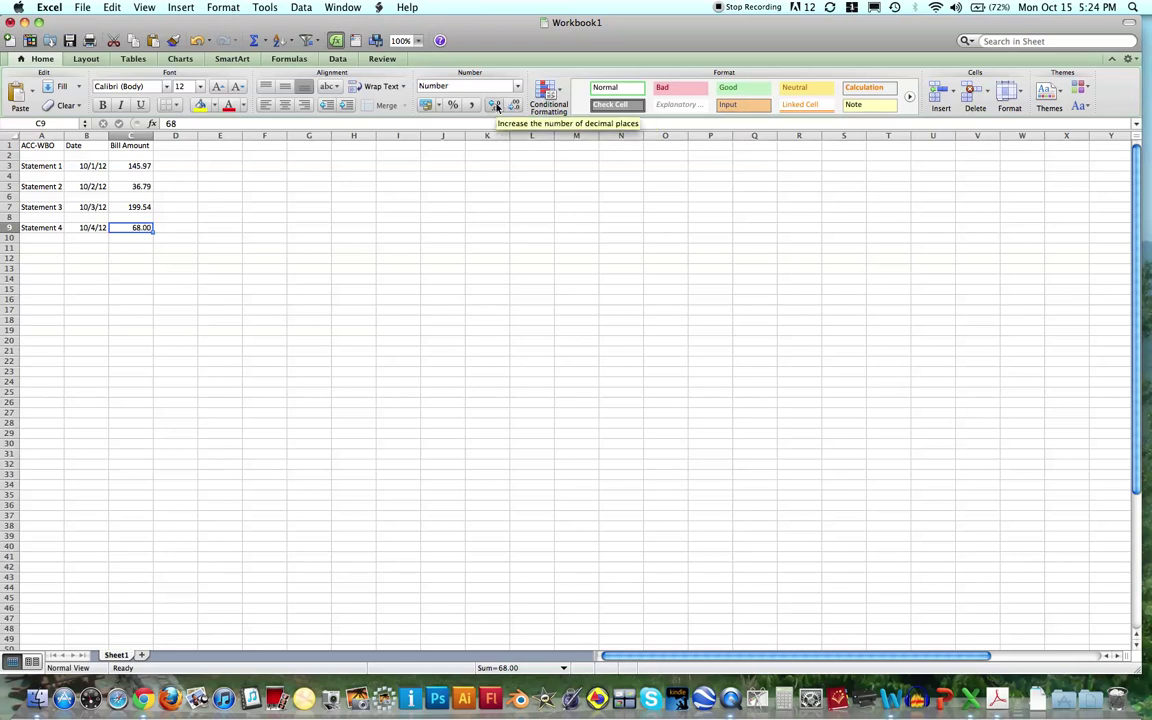
key("super+z")
key("super+z")
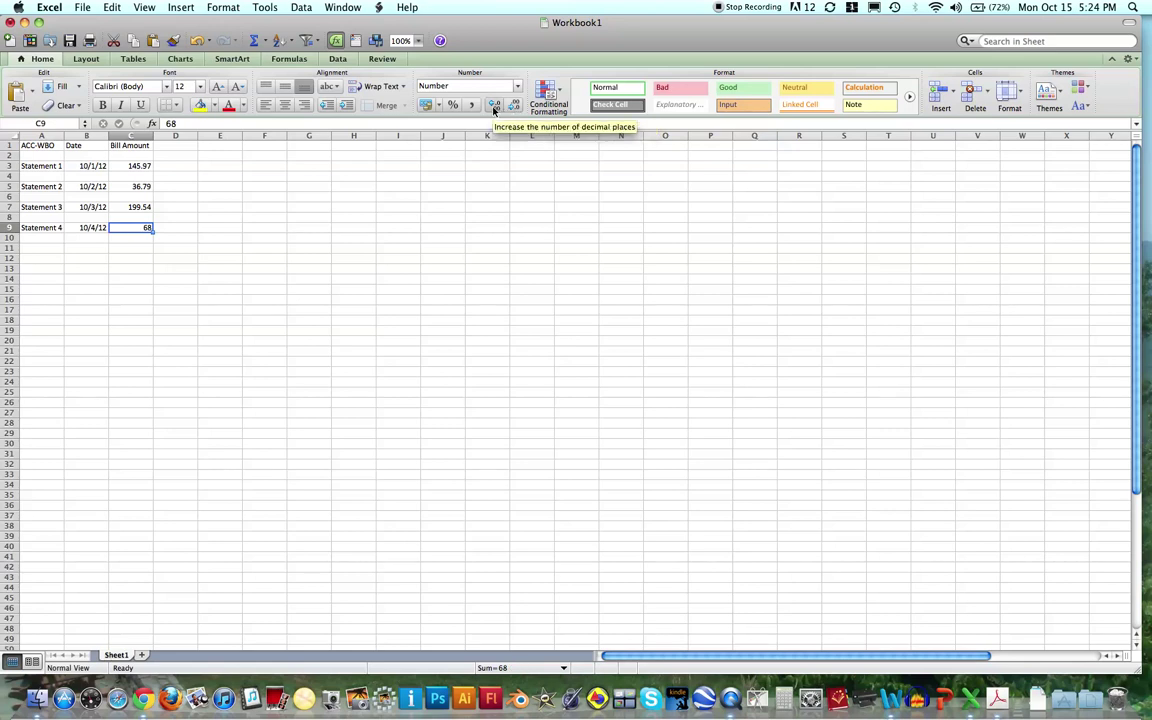
left_click(495, 106)
left_click(495, 106)
left_click(495, 106)
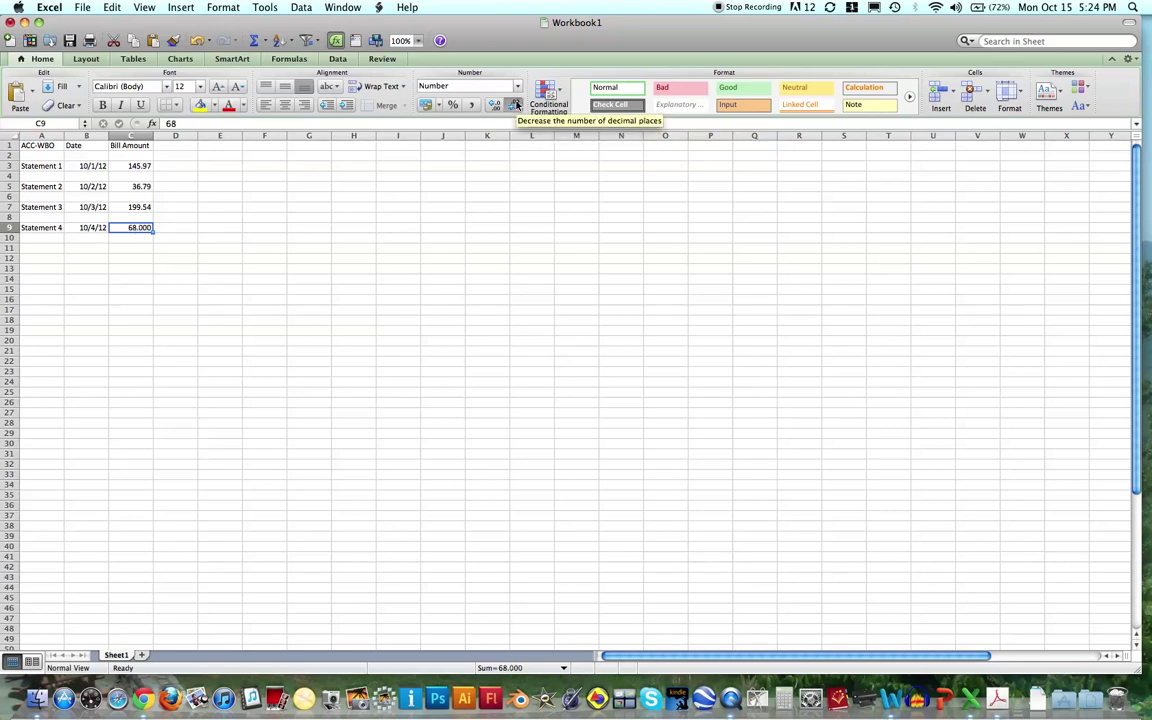
left_click(493, 107)
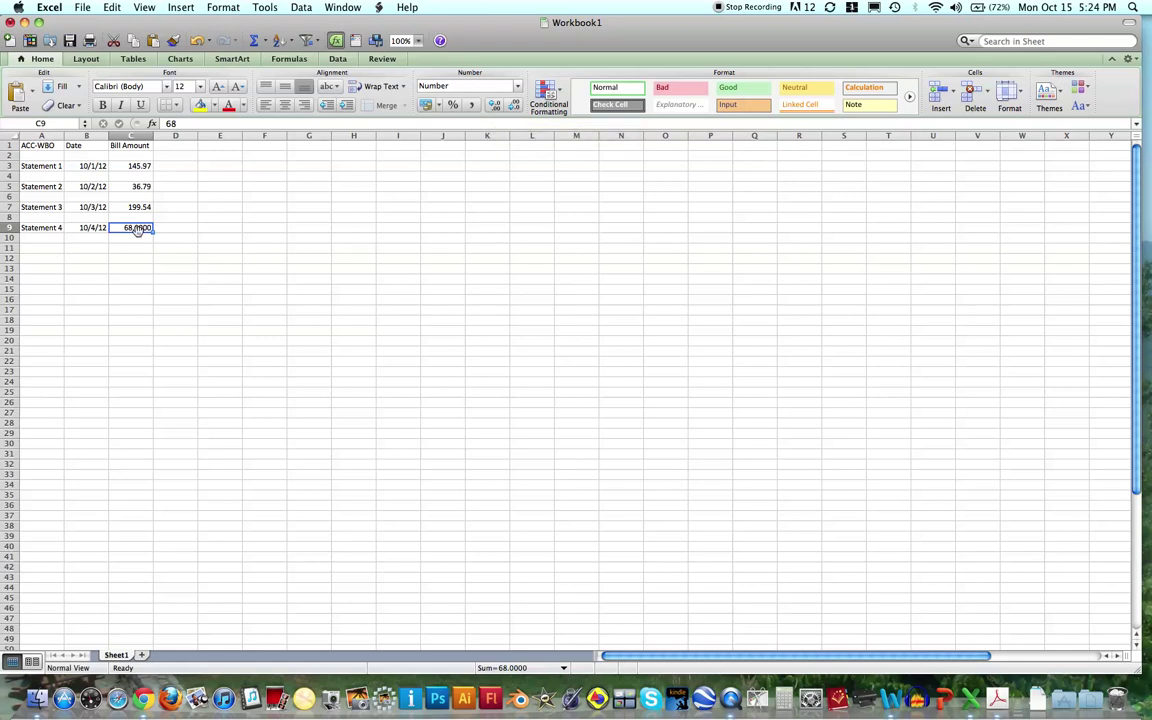
left_click(426, 107)
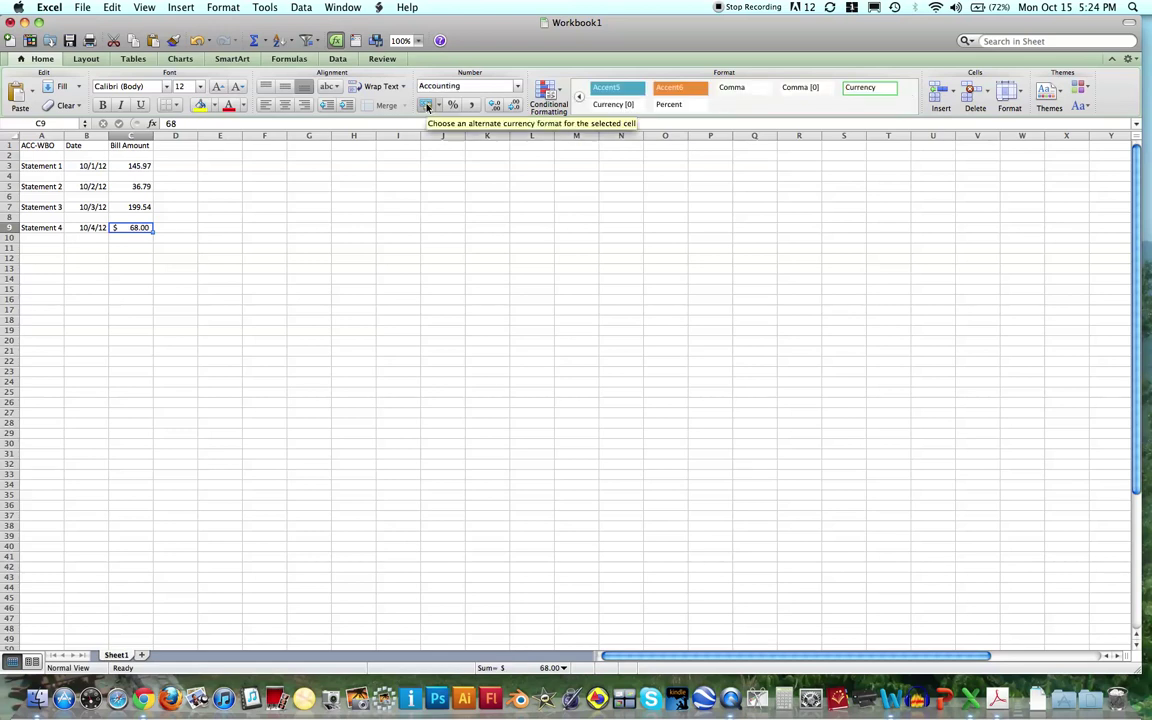
left_click(197, 41)
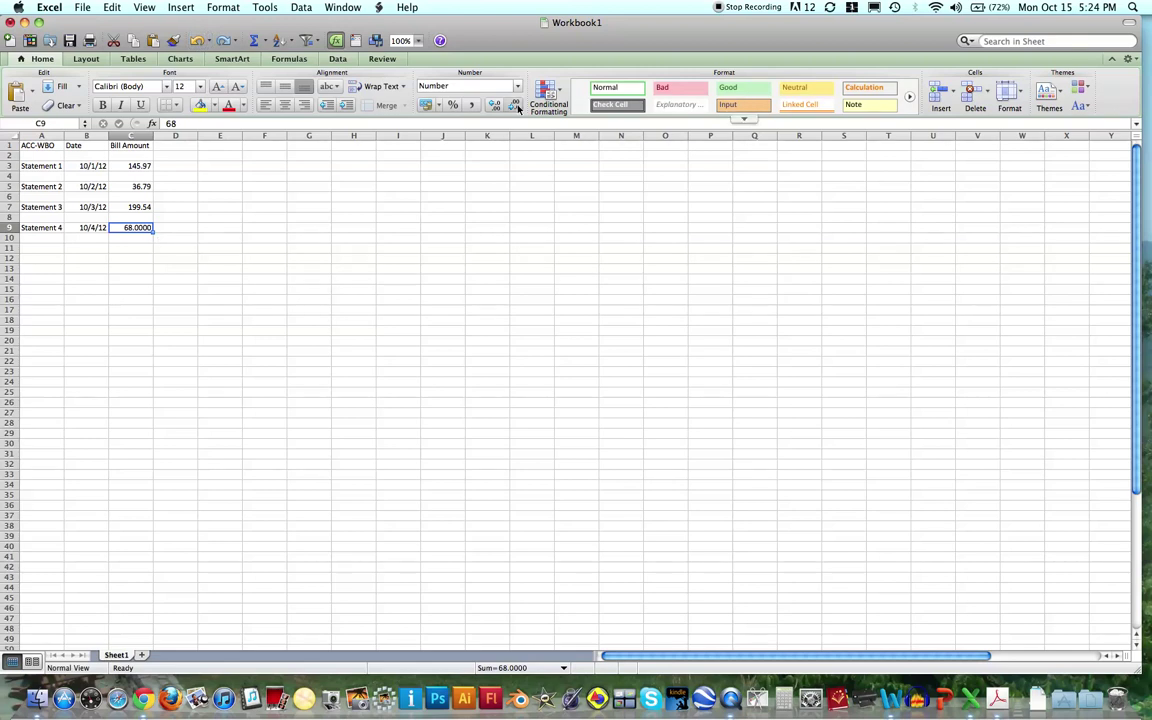
left_click(515, 108)
left_click(515, 108)
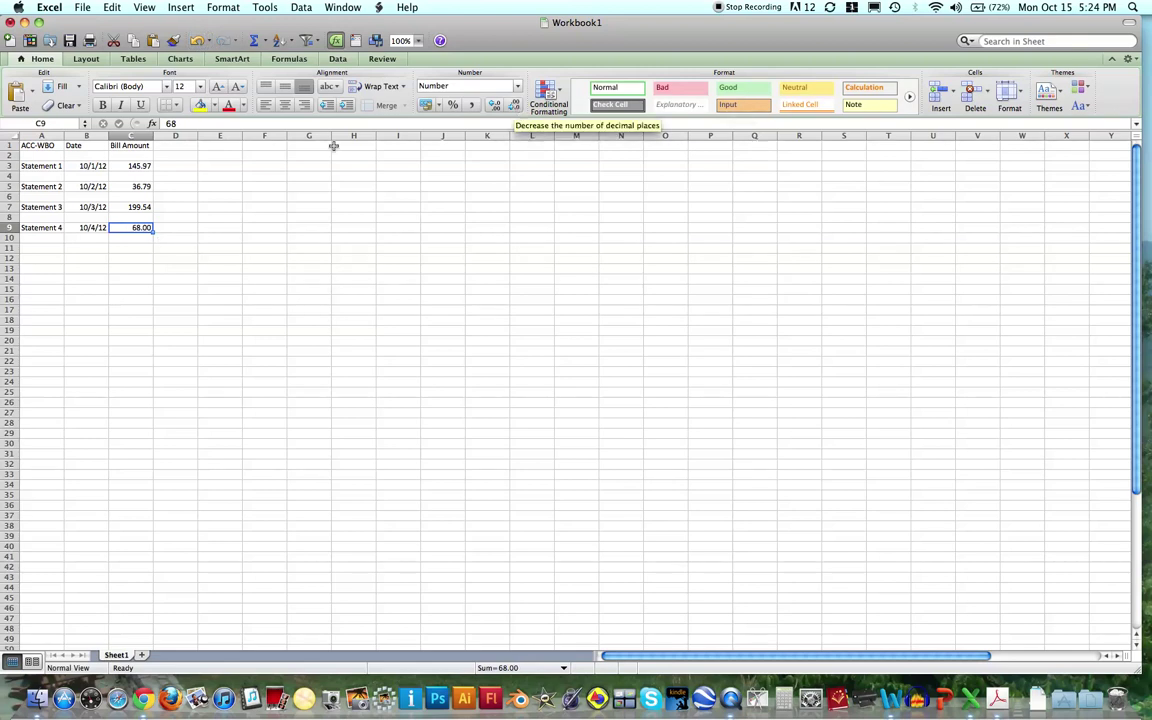
Label row 11 as Total in cell A11.
left_click(140, 268)
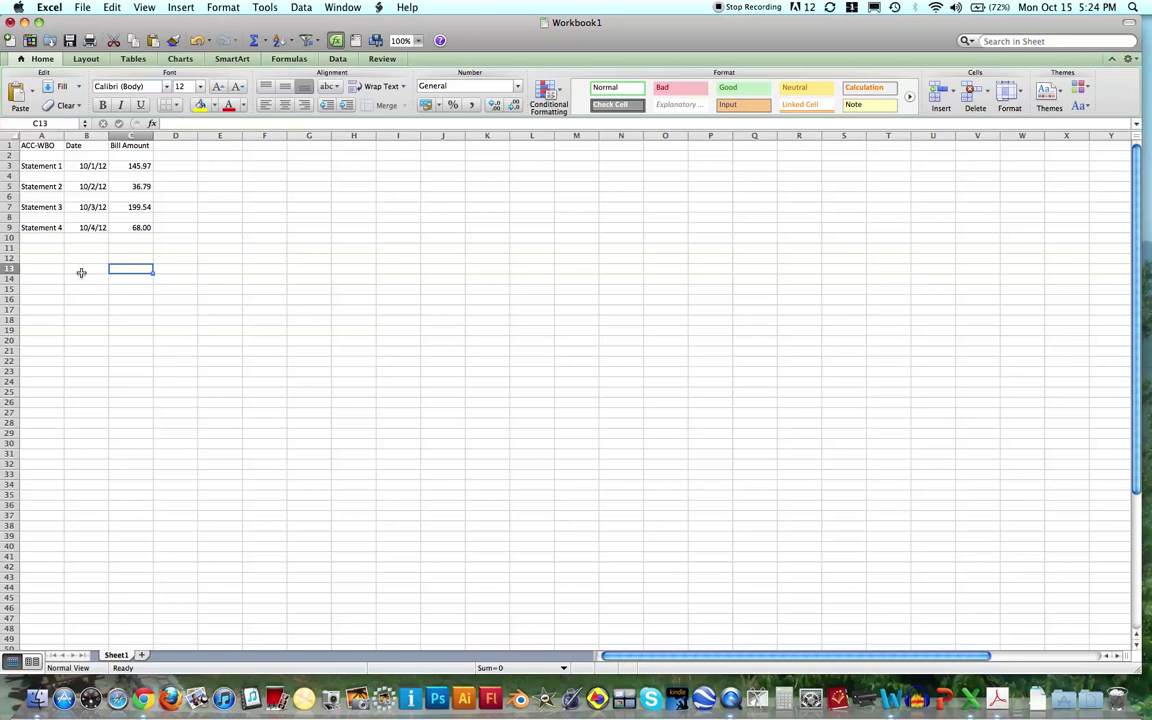
left_click(41, 249)
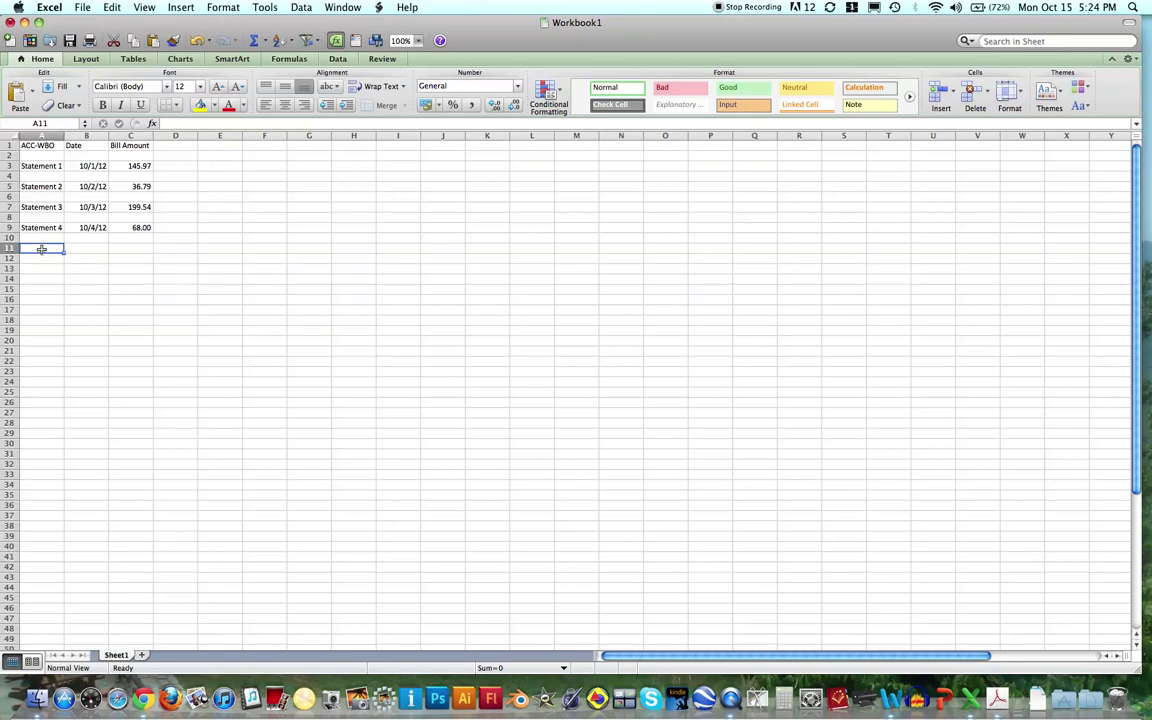
type("Total")
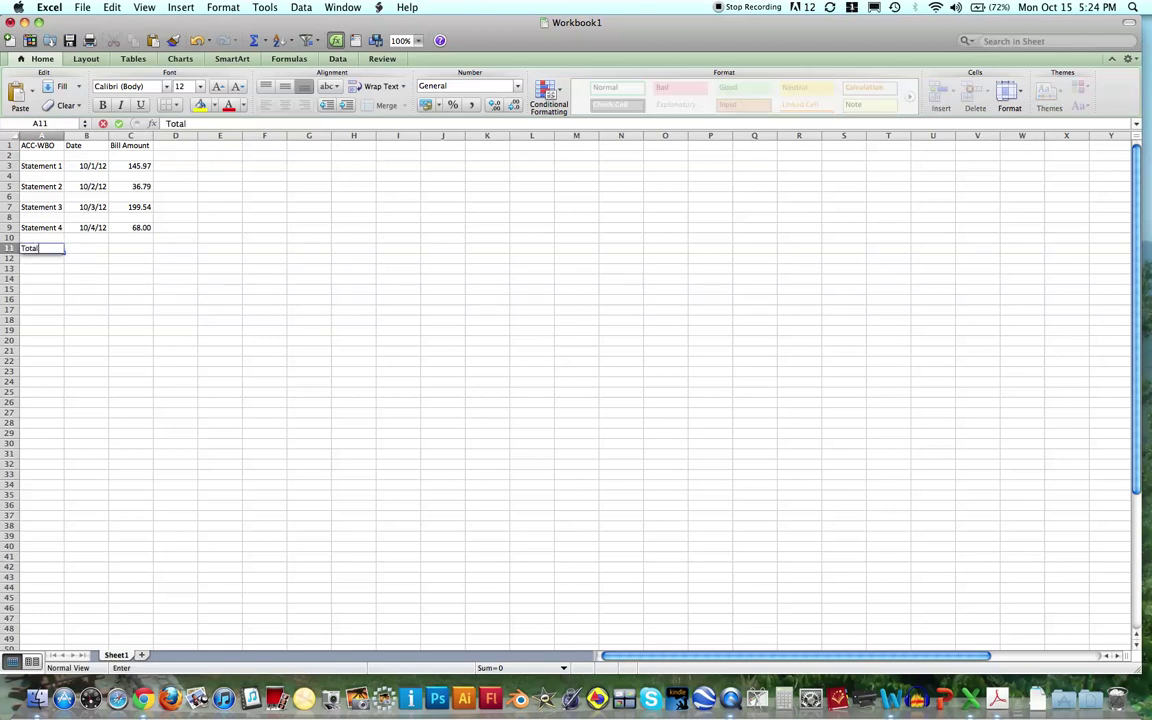
key("Tab")
key("Tab")
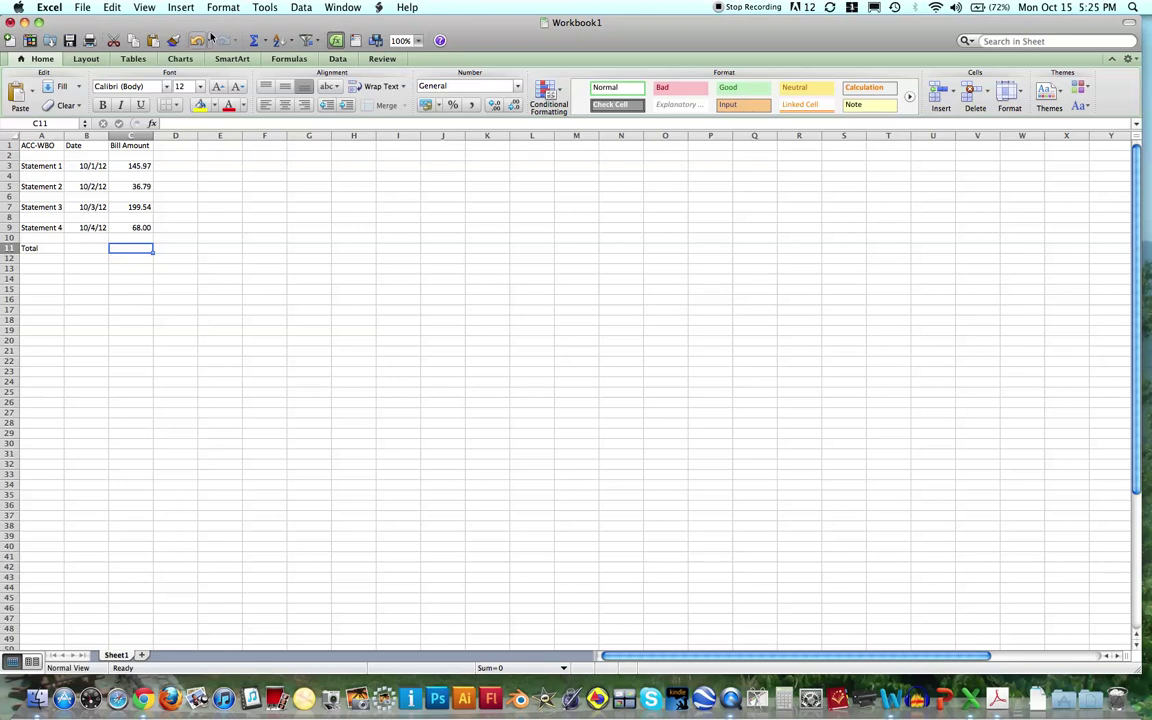
Enter =SUM(C3+C5+C7+C9) in C11 via AutoSum, giving 450.30.
left_click(289, 58)
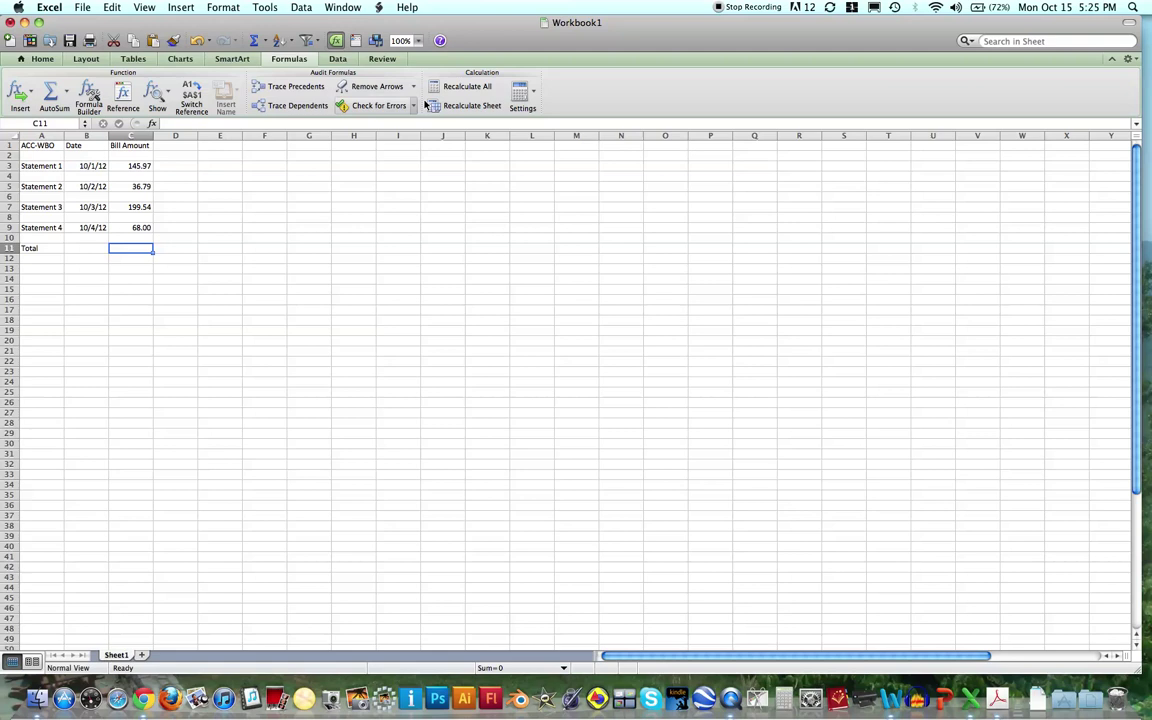
left_click(266, 42)
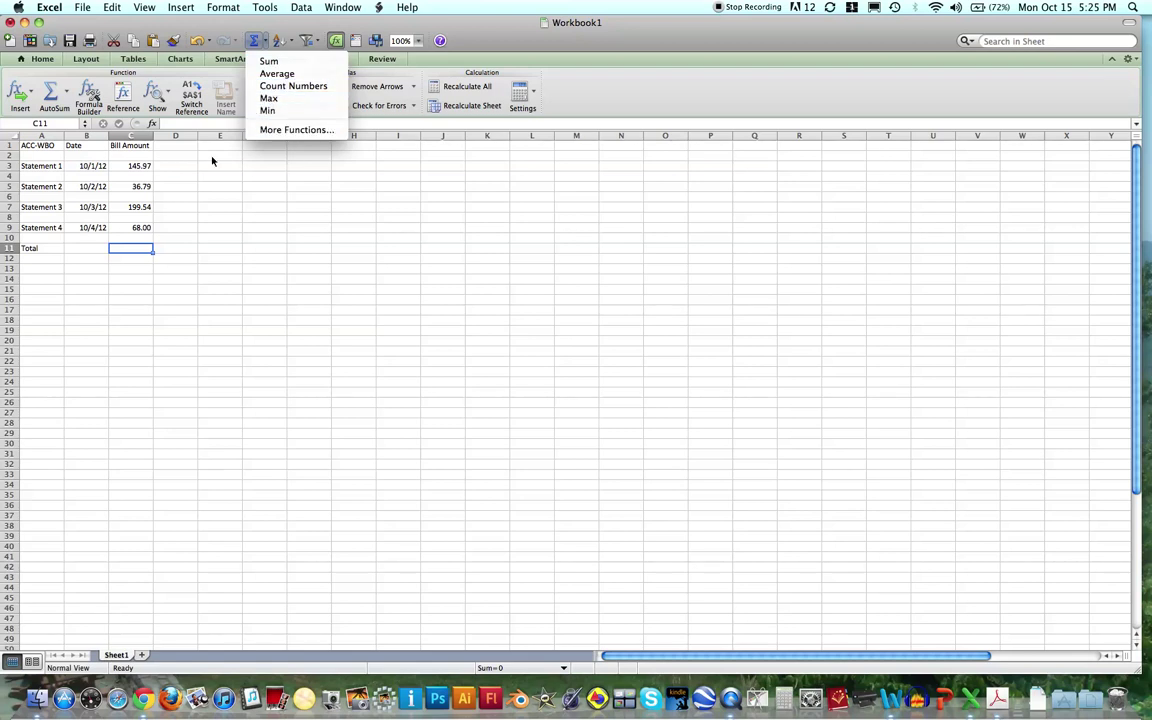
left_click(266, 42)
left_click(266, 42)
key("Escape")
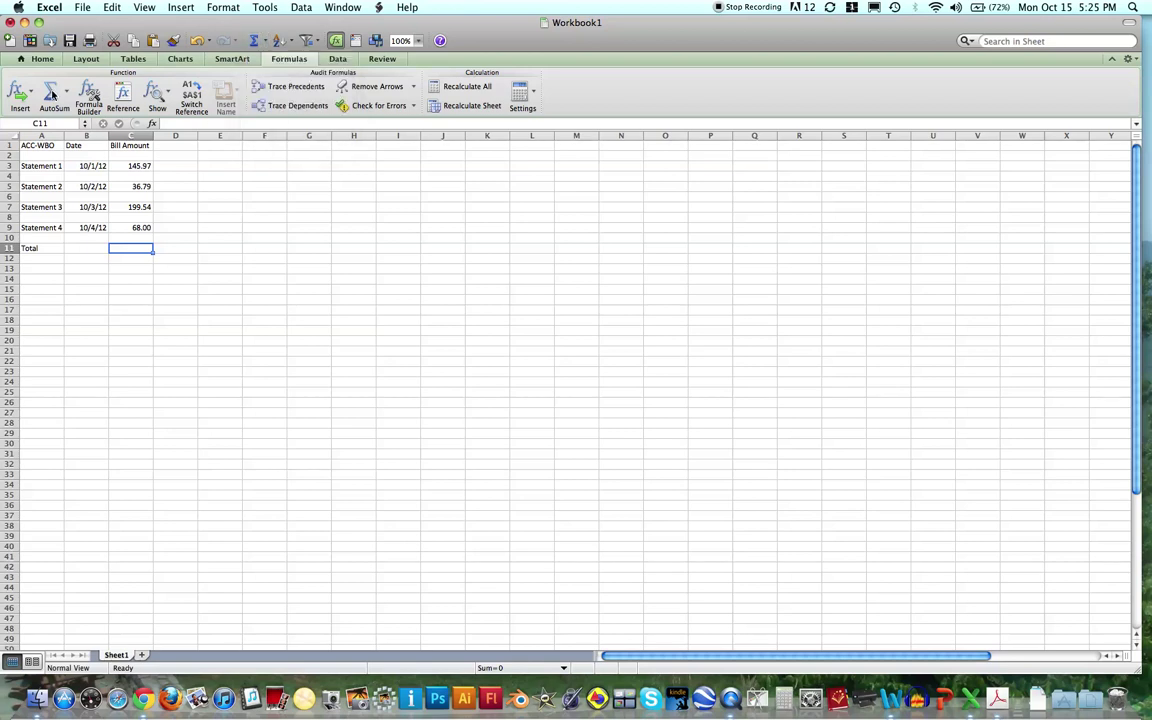
left_click(52, 93)
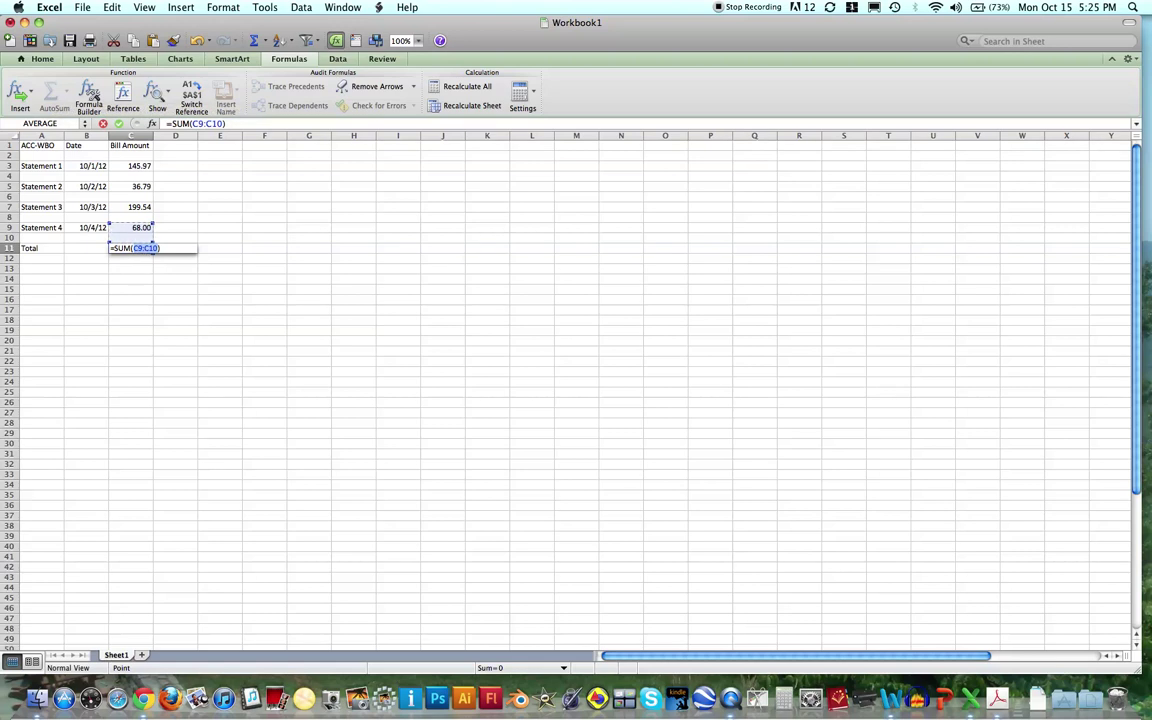
left_click(139, 166)
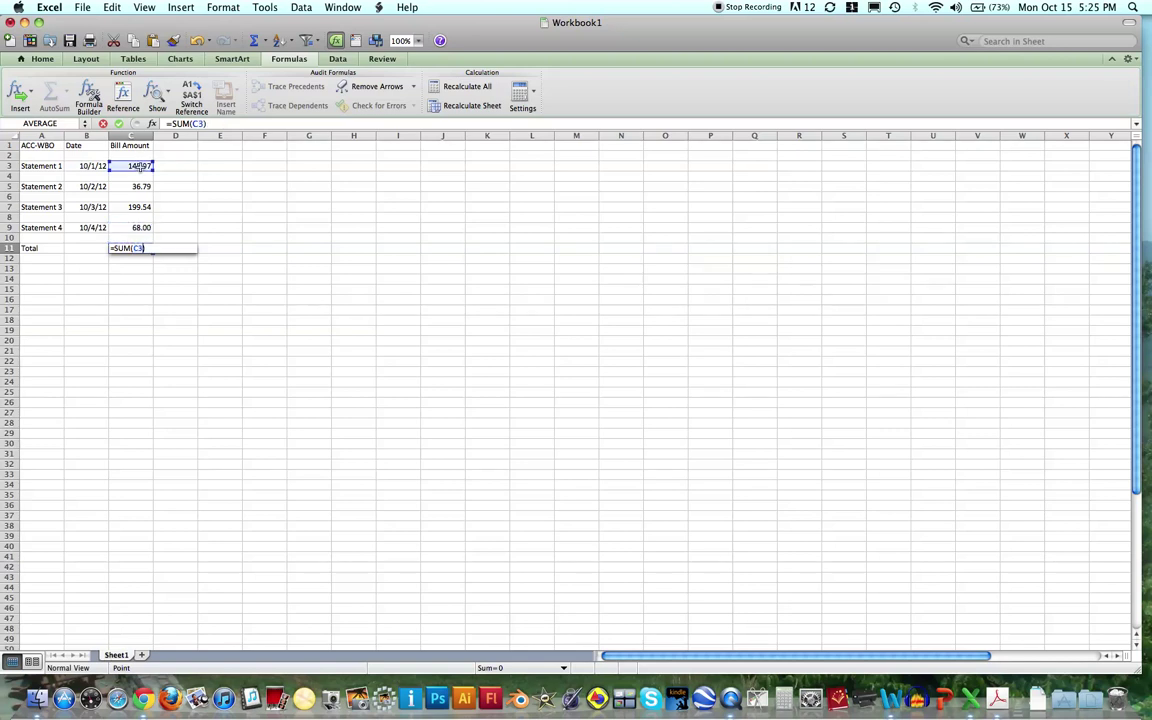
type("+")
left_click(139, 186)
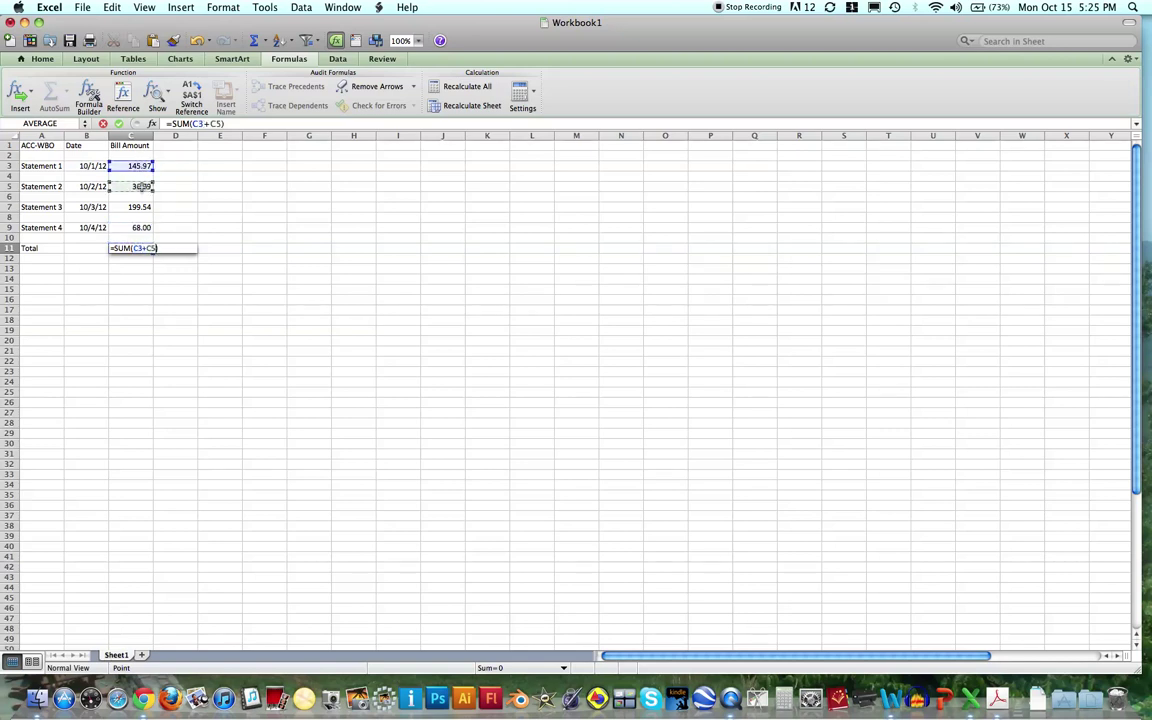
type("+")
left_click(145, 208)
type("+")
left_click(148, 228)
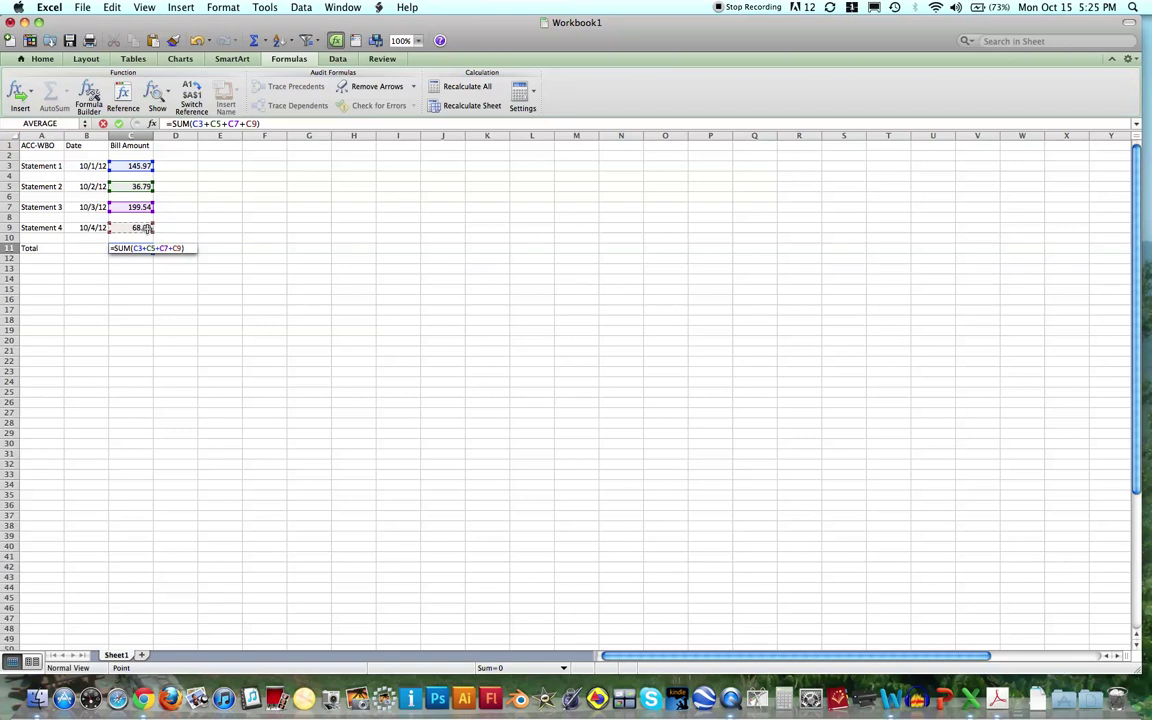
key("Return")
key("Return")
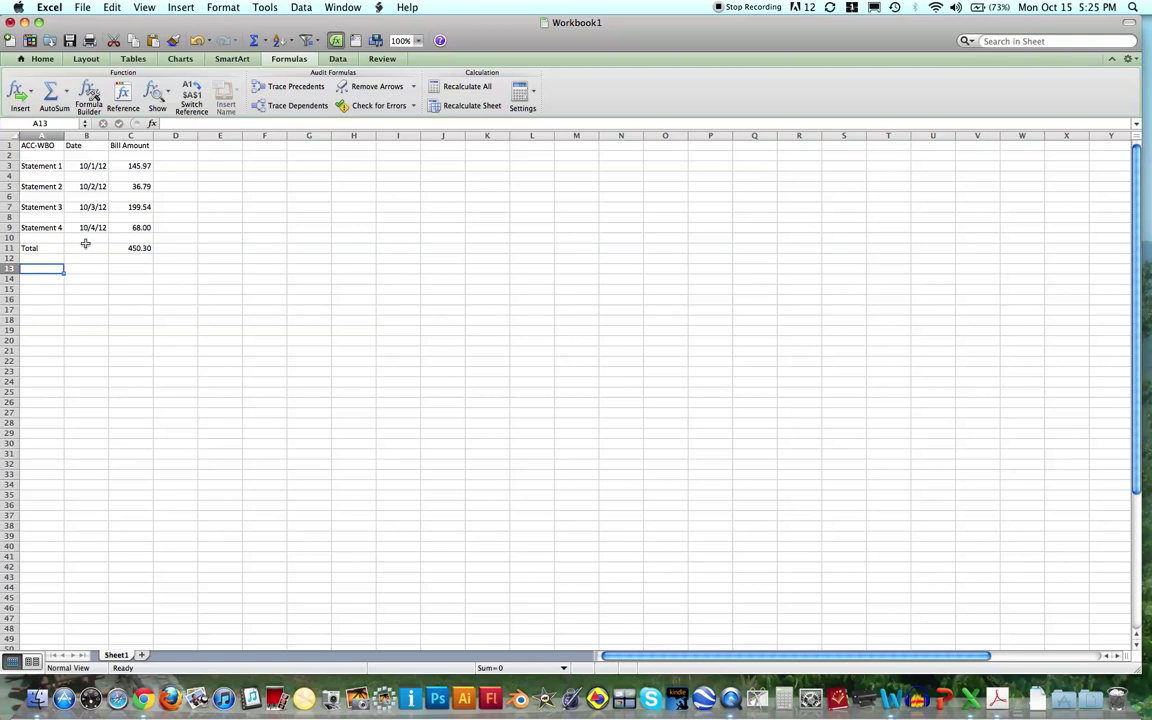
Label row 13 Bill Average and enter =AVERAGE(C3+C5+C7+C9) in C13.
type("Bill")
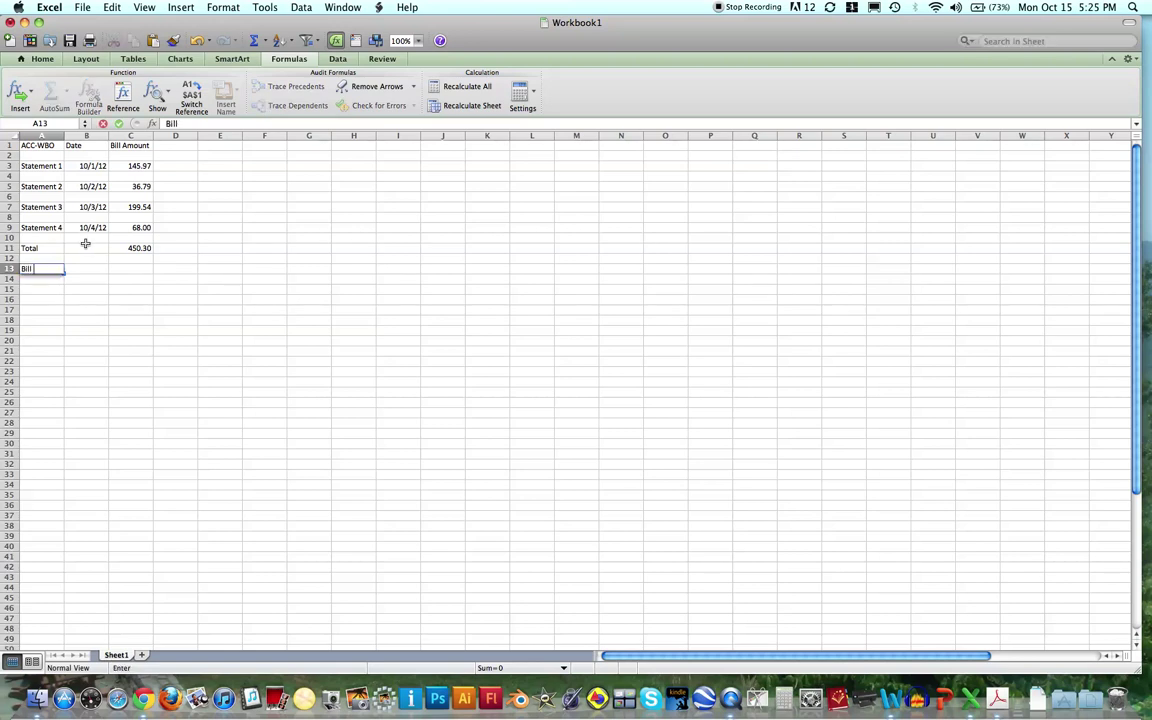
type(" Average")
left_click(130, 266)
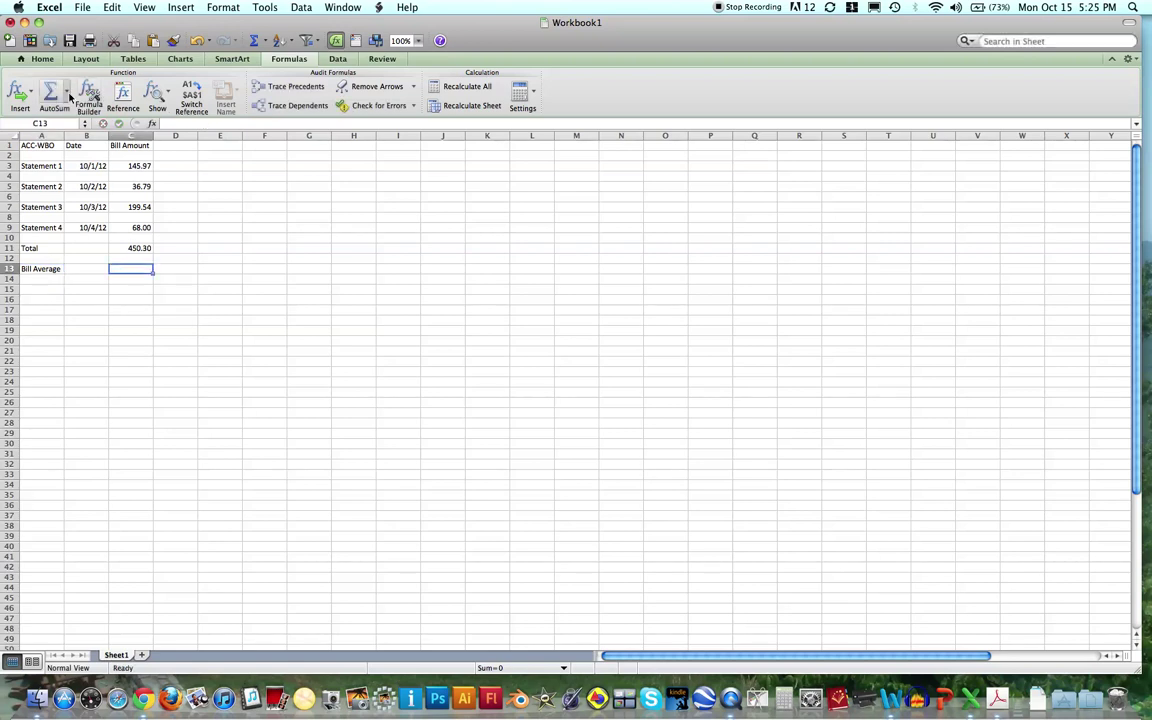
left_click(67, 93)
left_click(70, 135)
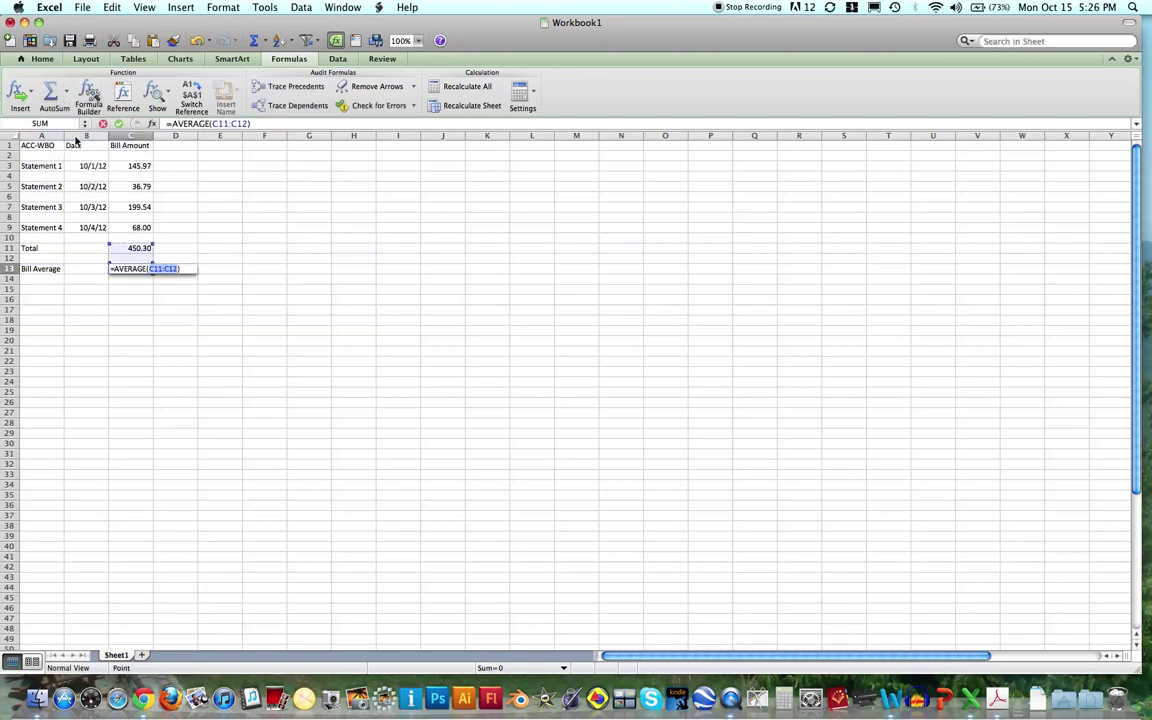
left_click(145, 166)
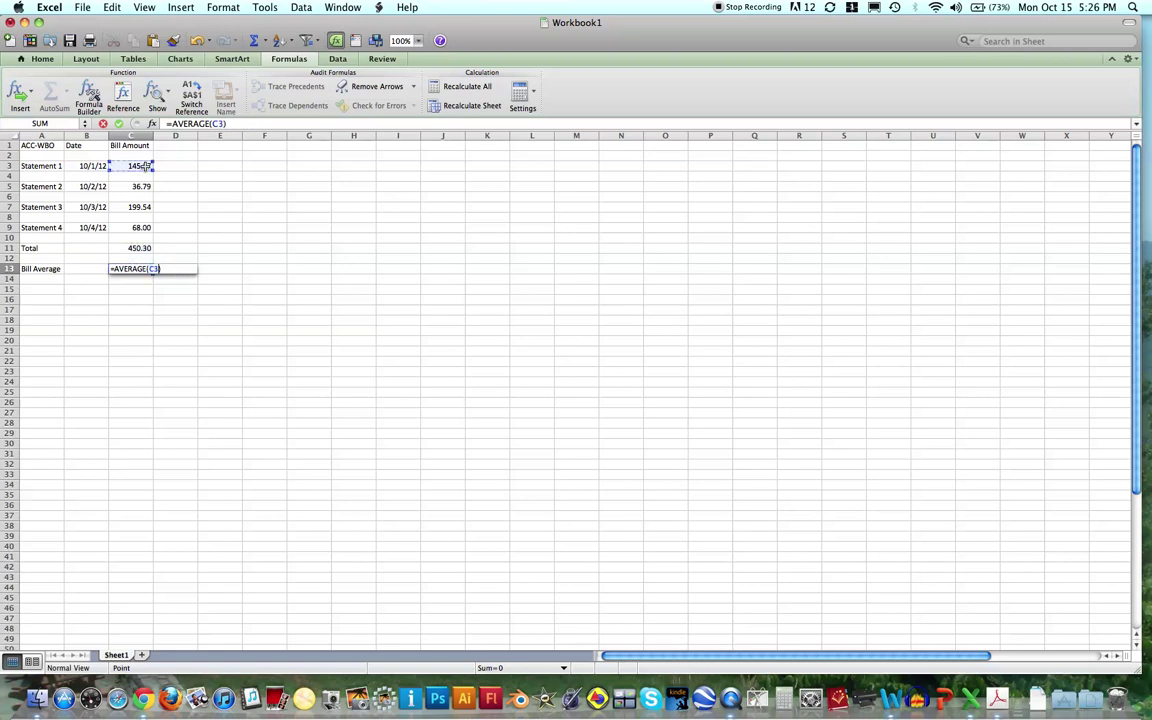
type("+")
left_click(141, 186)
type("+")
left_click(145, 207)
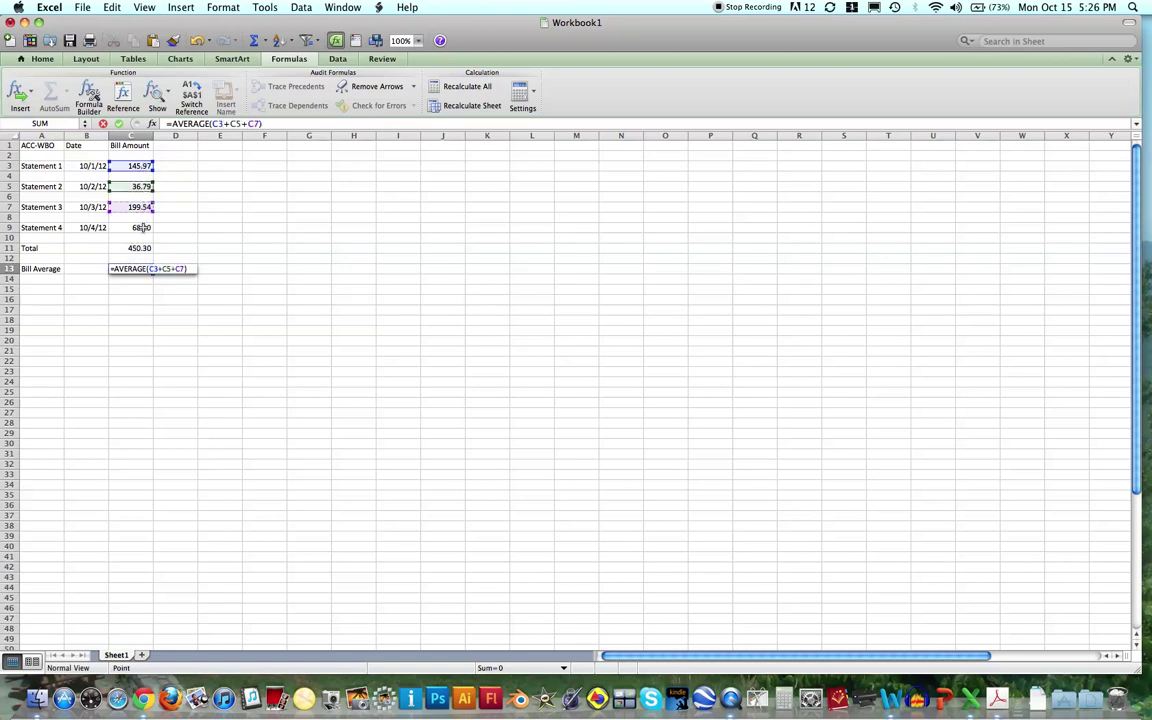
type("+")
left_click(142, 228)
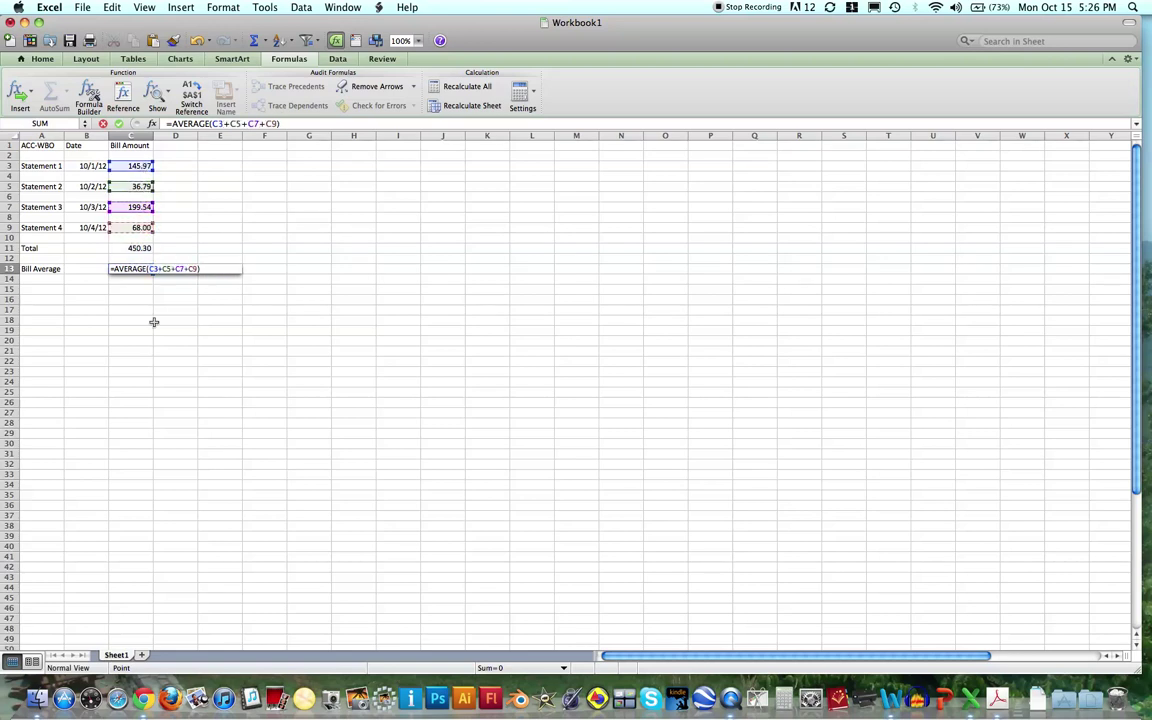
key("Return")
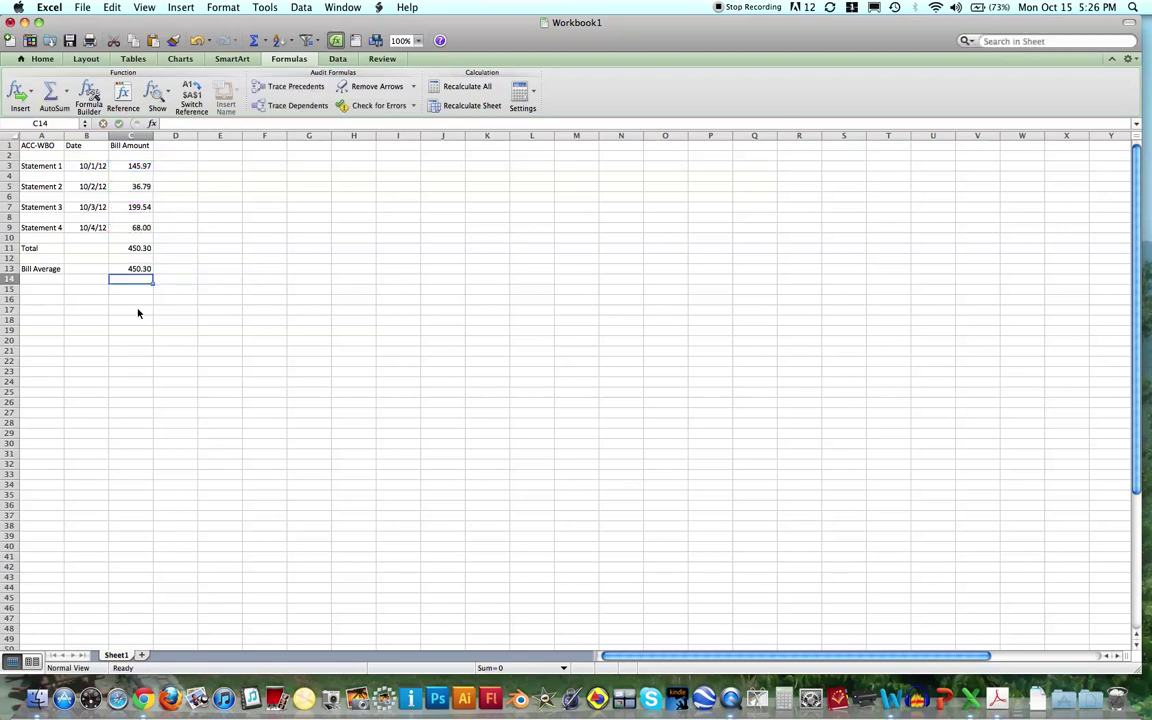
Append /4 to the Bill Average formula so C13 shows 112.58.
left_click(123, 269)
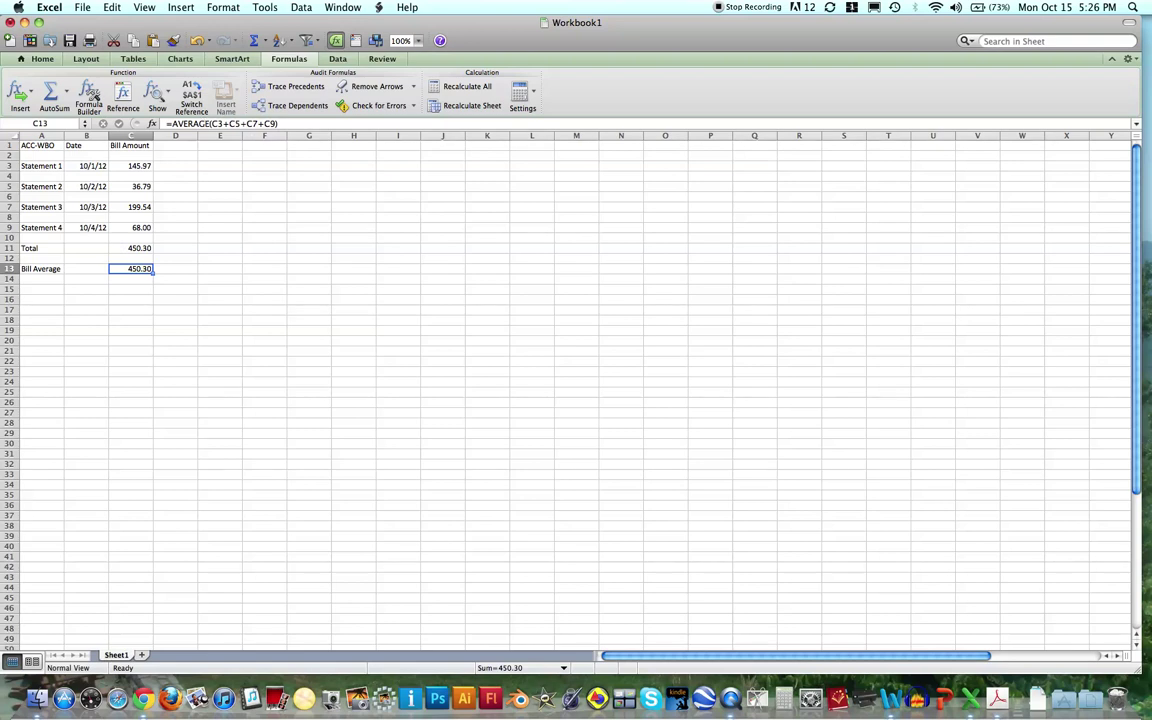
left_click(95, 95)
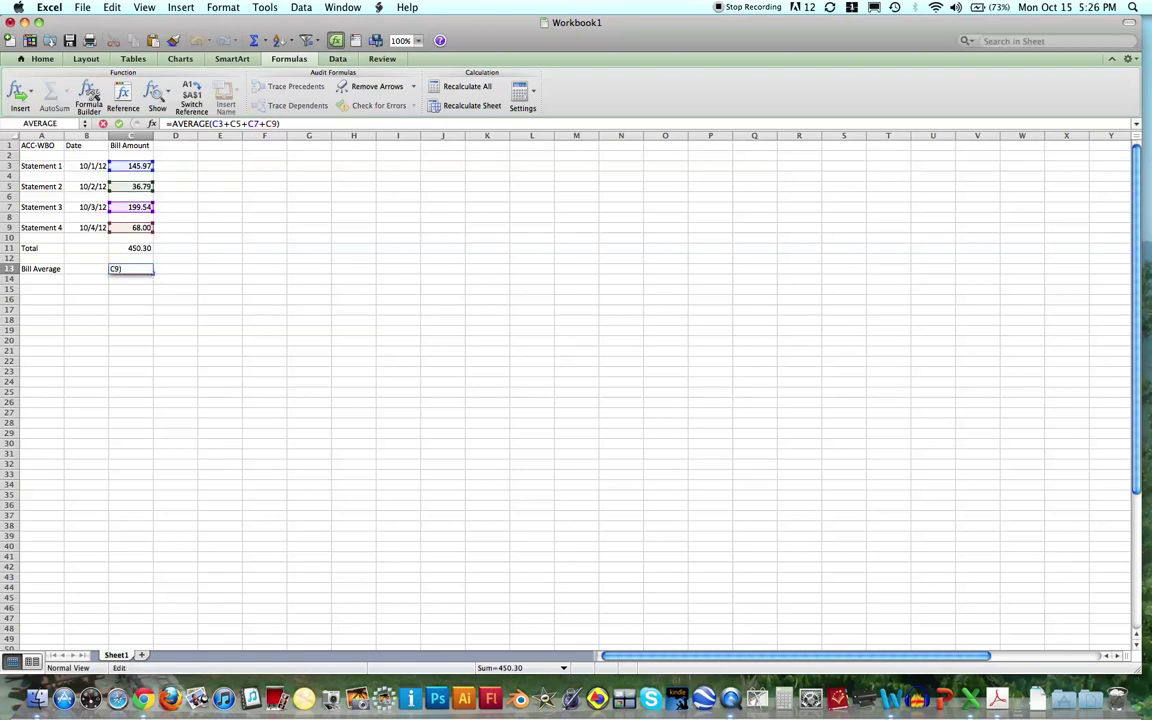
type("/54")
key("BackSpace")
key("BackSpace")
type("4")
key("Return")
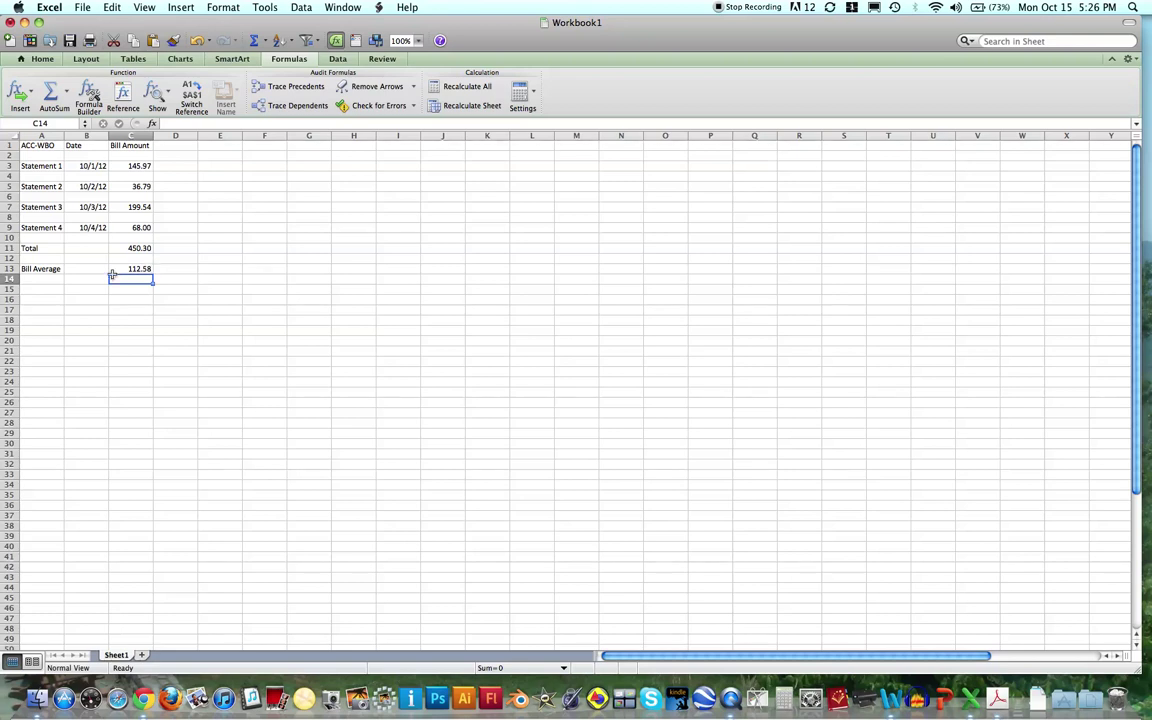
left_click(41, 291)
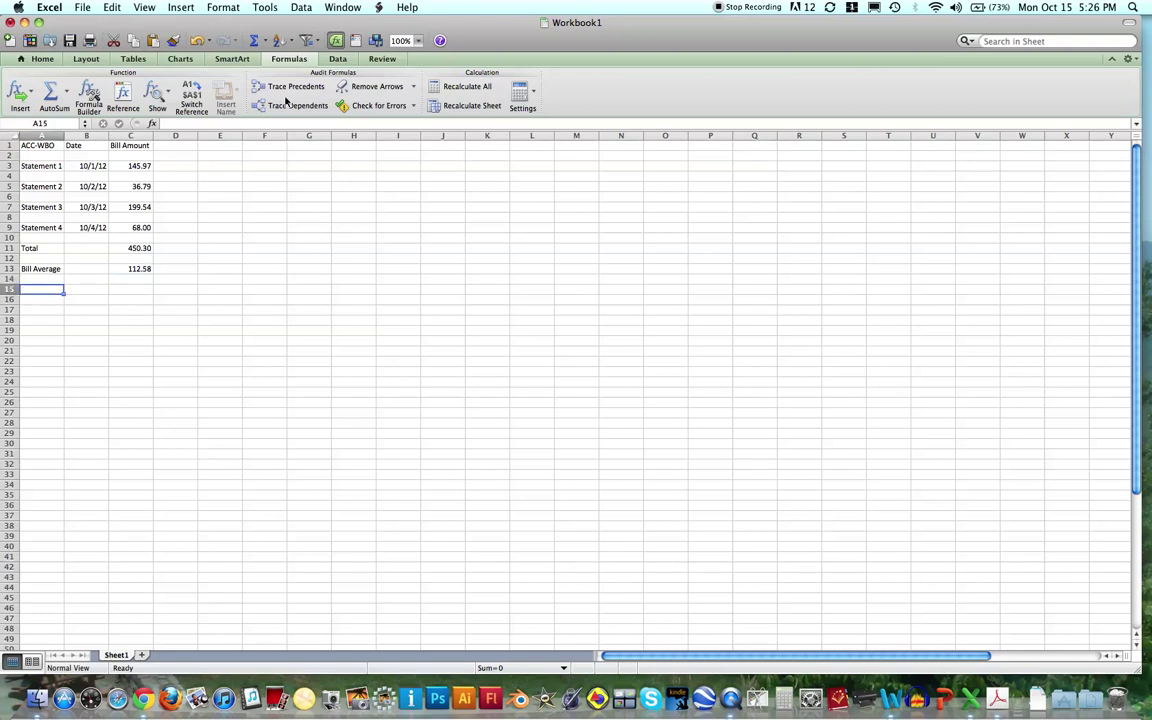
left_click(129, 265)
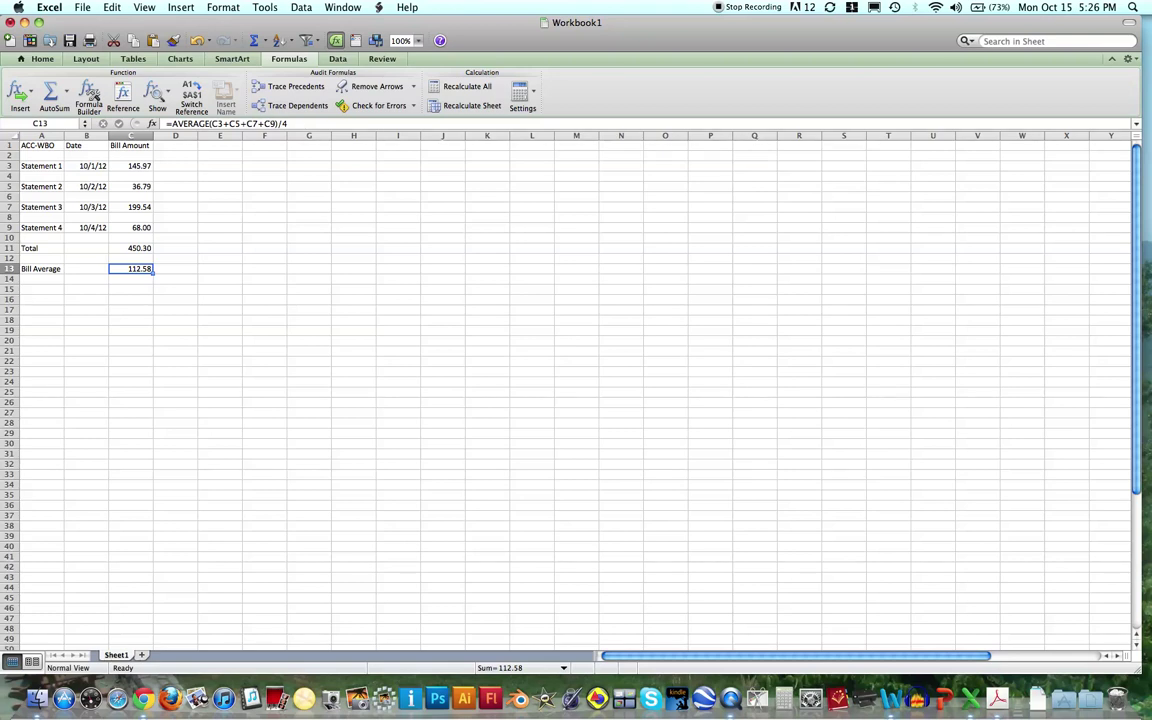
left_click(90, 97)
type("0")
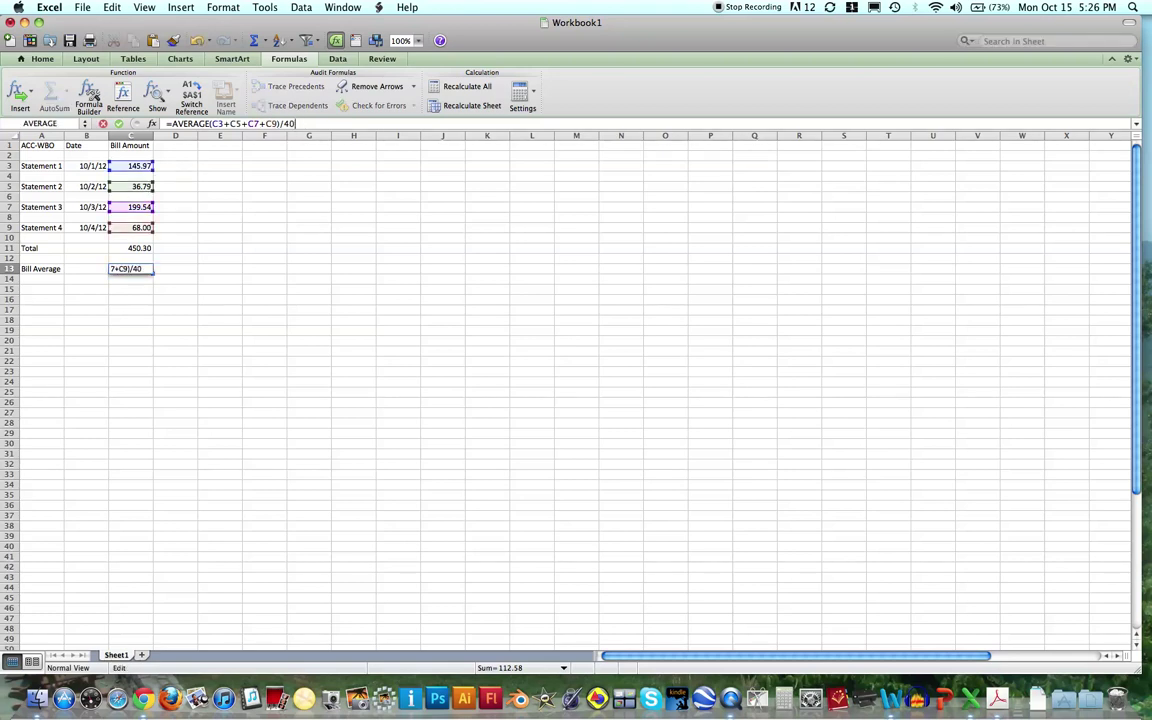
key("BackSpace")
key("Left")
key("Left")
key("Left")
key("Left")
key("Left")
key("Left")
key("Left")
key("Left")
key("Left")
key("Left")
key("Left")
key("Left")
key("Left")
key("Left")
key("Left")
key("Left")
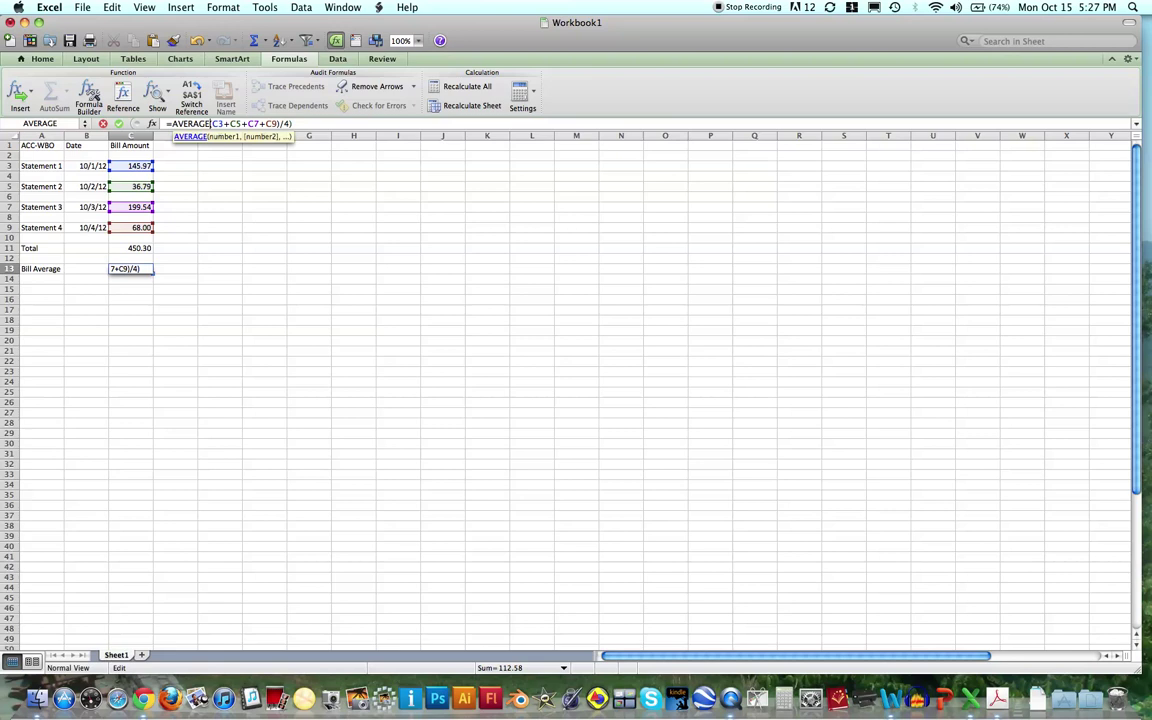
key("Left")
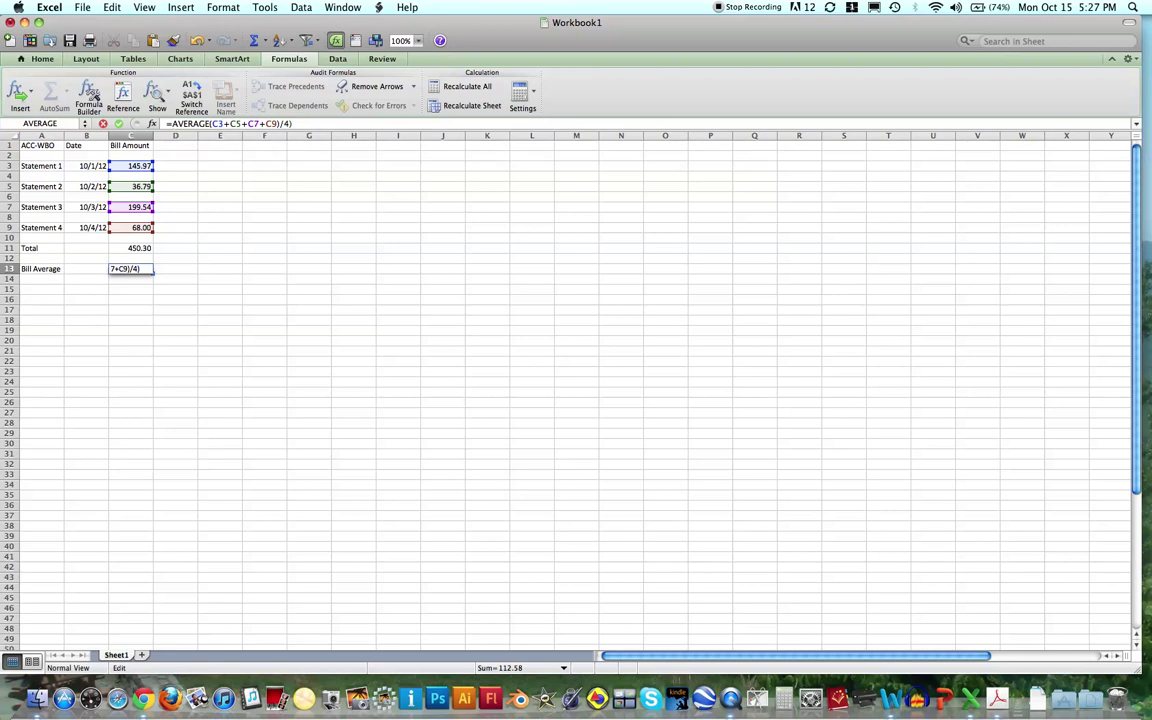
type("(")
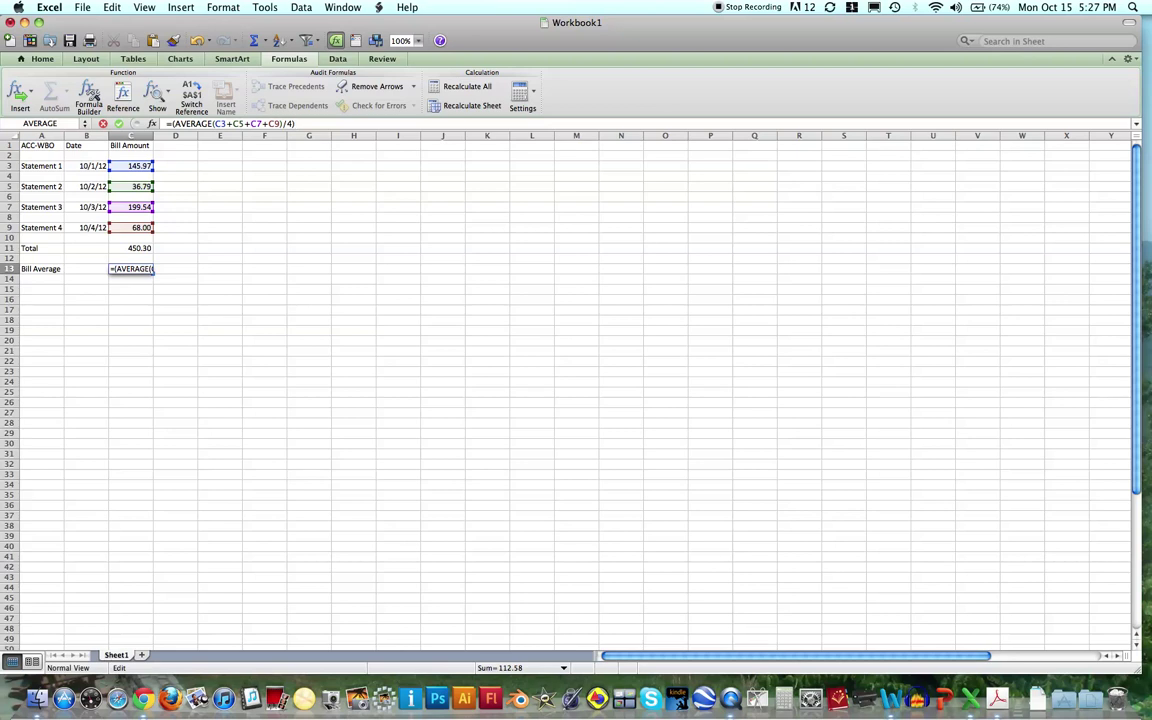
key("End")
type("* 63")
key("Return")
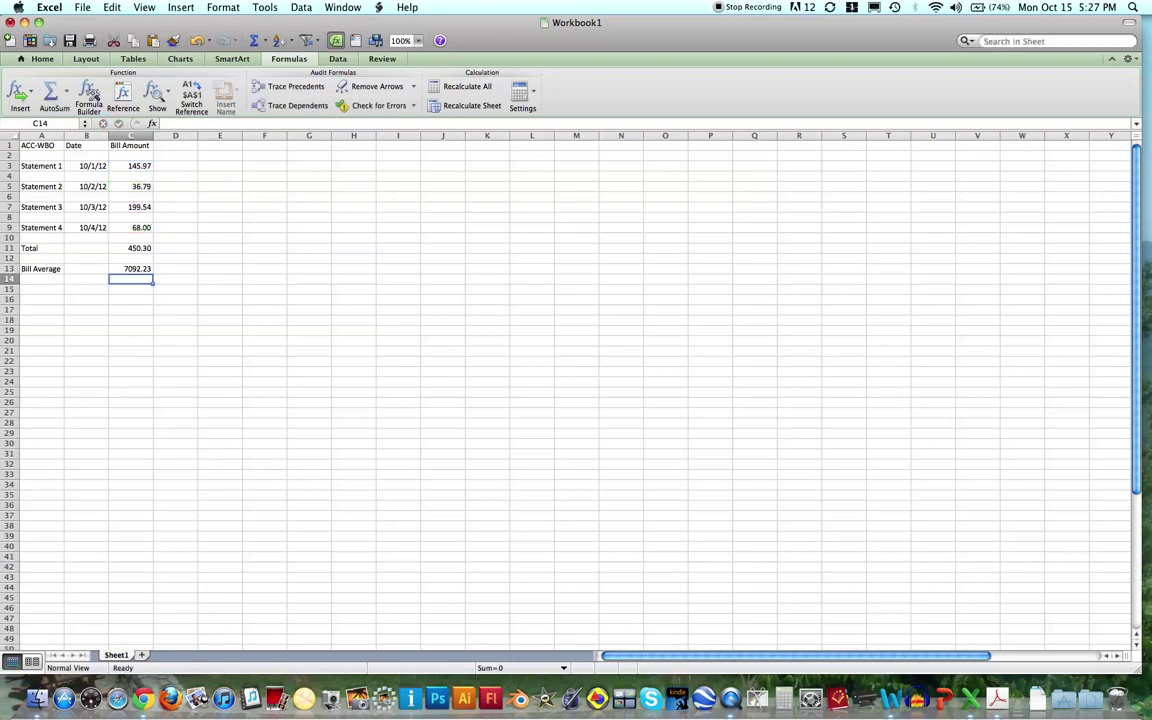
left_click(135, 269)
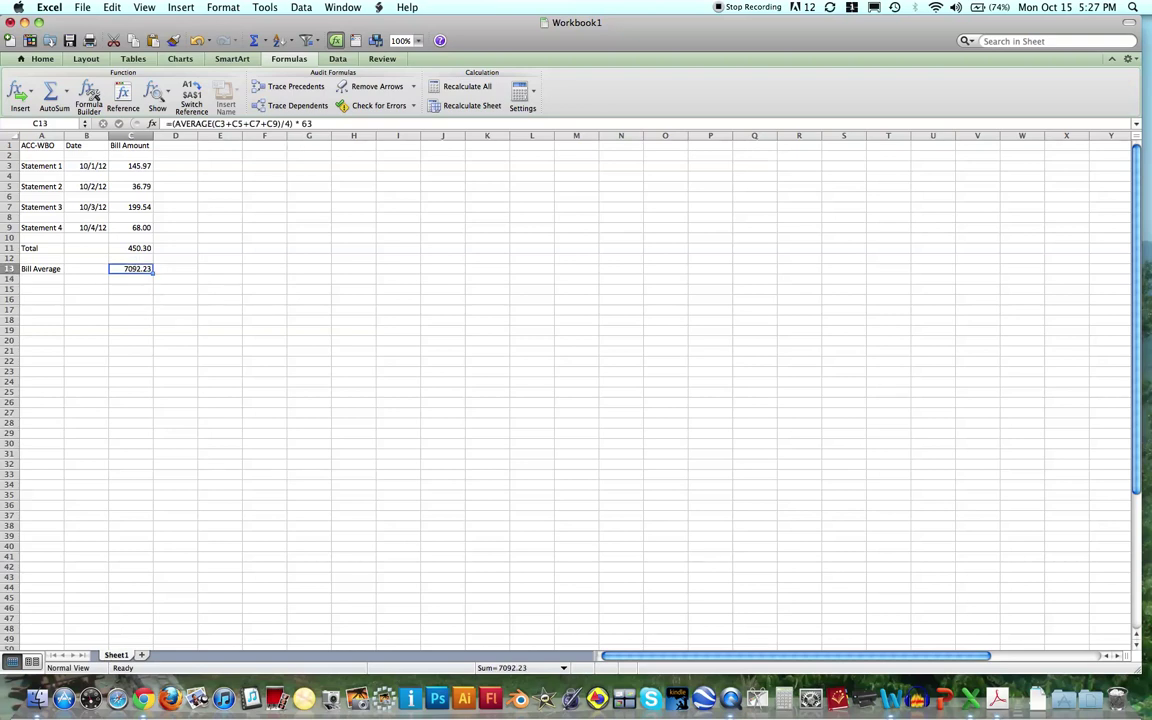
left_click(310, 123)
key("BackSpace")
key("BackSpace")
key("BackSpace")
key("BackSpace")
key("BackSpace")
key("BackSpace")
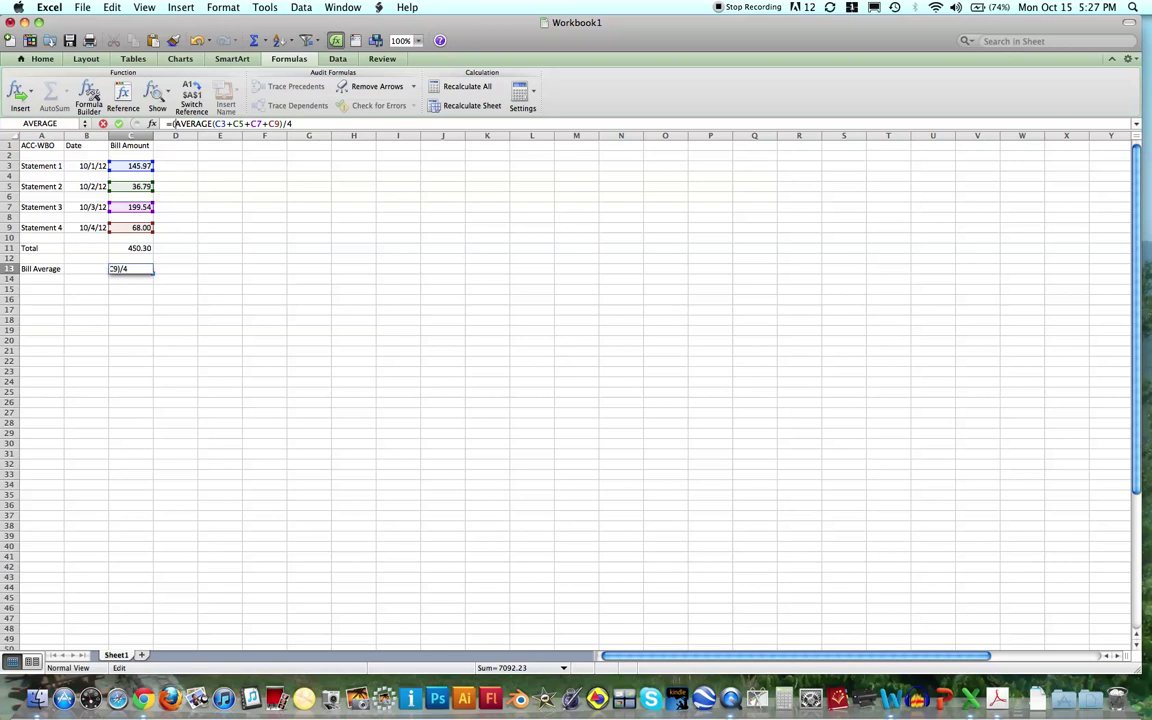
key("BackSpace")
key("Return")
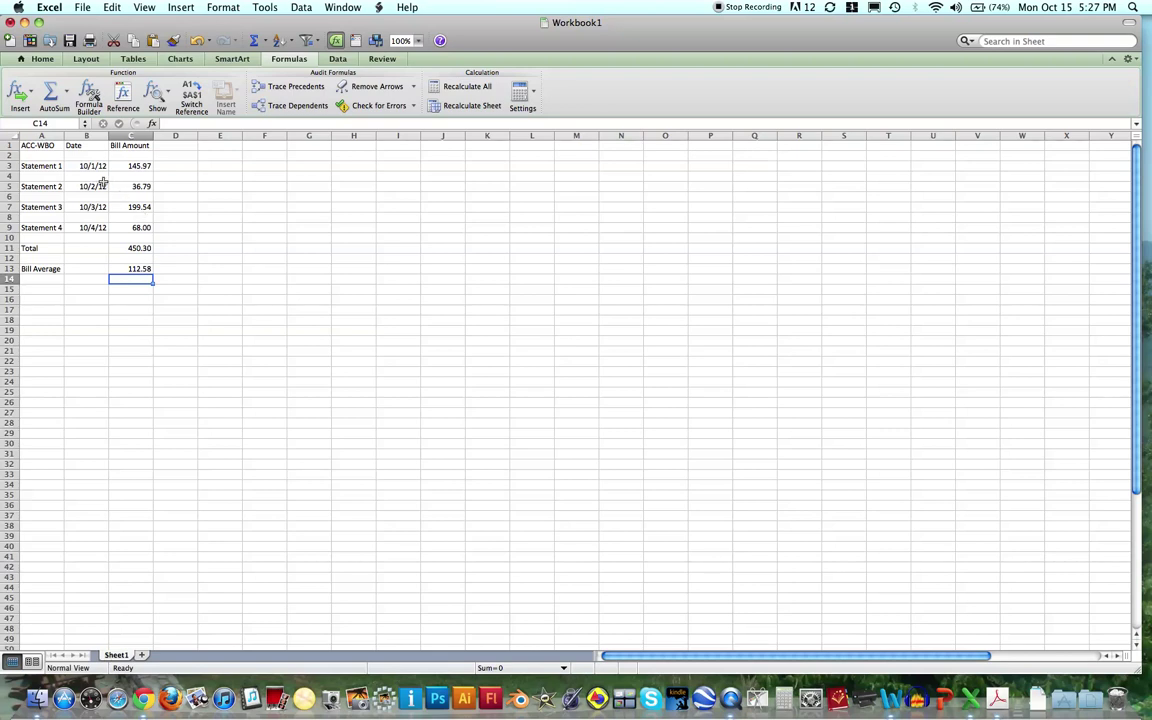
Bold the ACC-WBO, Date and Bill Amount header cells in A1:C1.
left_click_drag(44, 145, 121, 146)
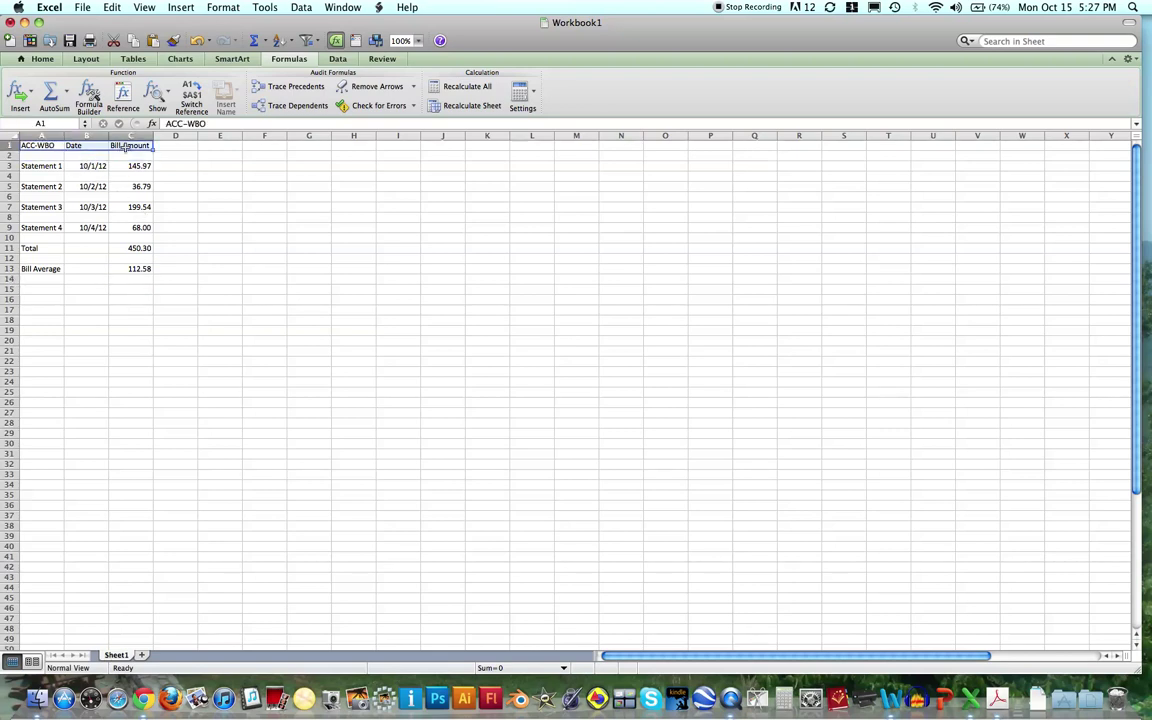
left_click(53, 59)
left_click(103, 105)
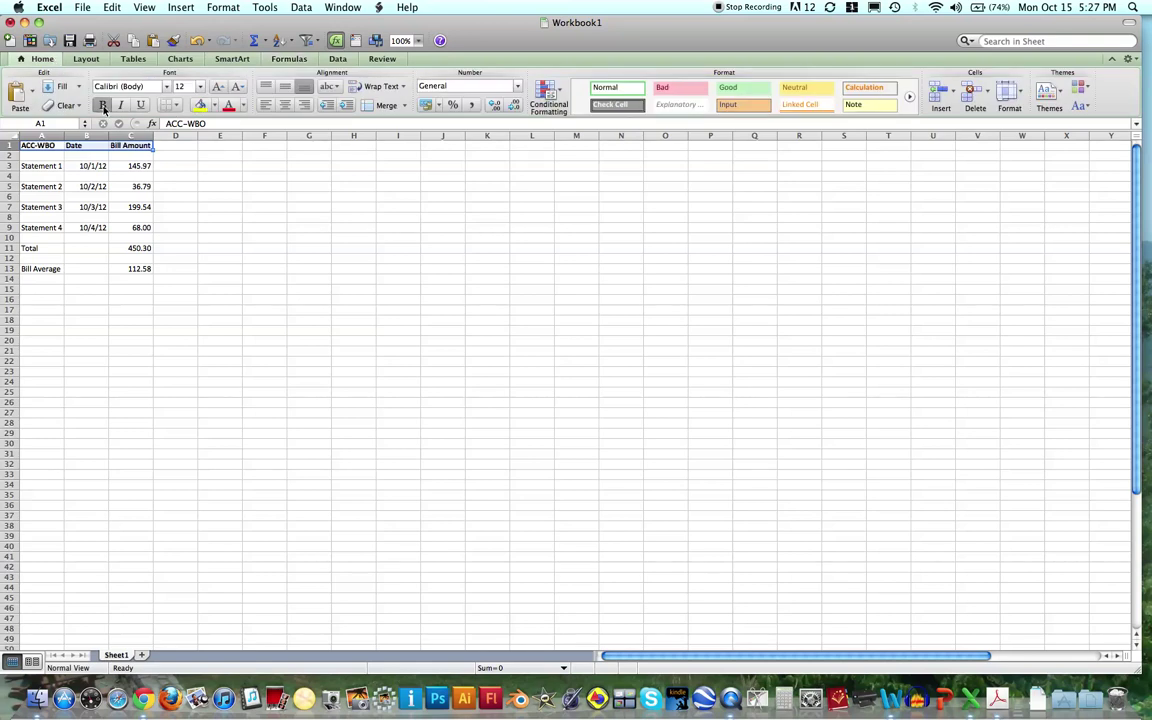
left_click(209, 105)
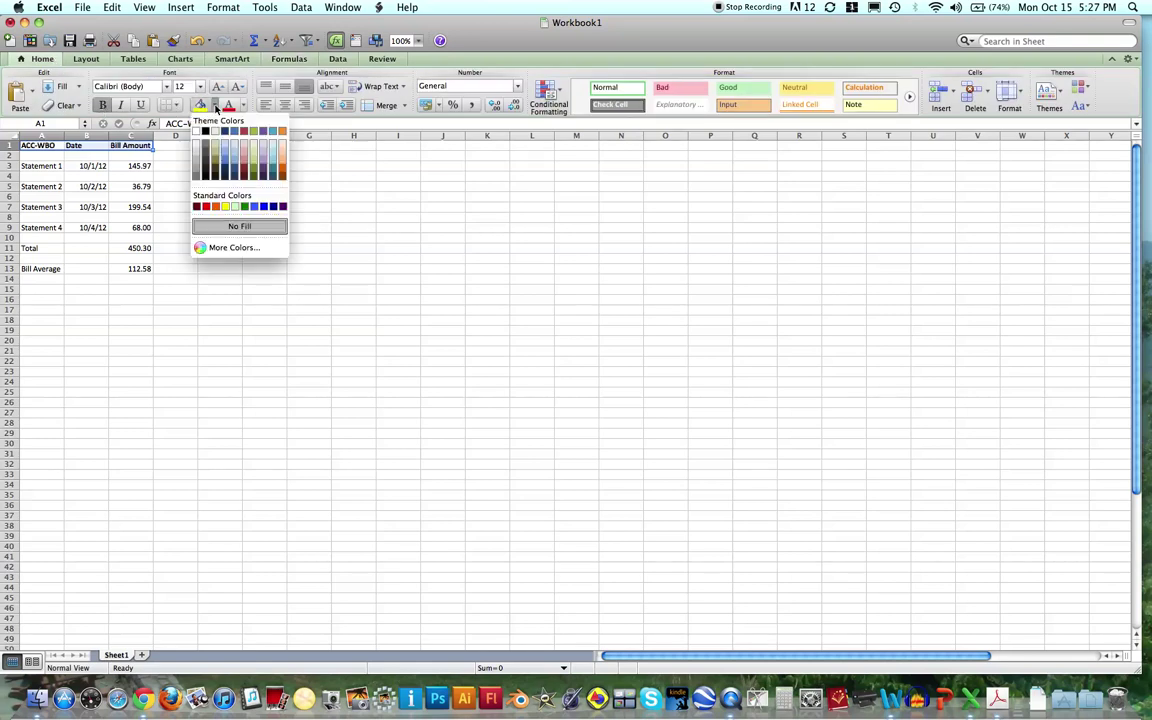
left_click(236, 148)
left_click(86, 350)
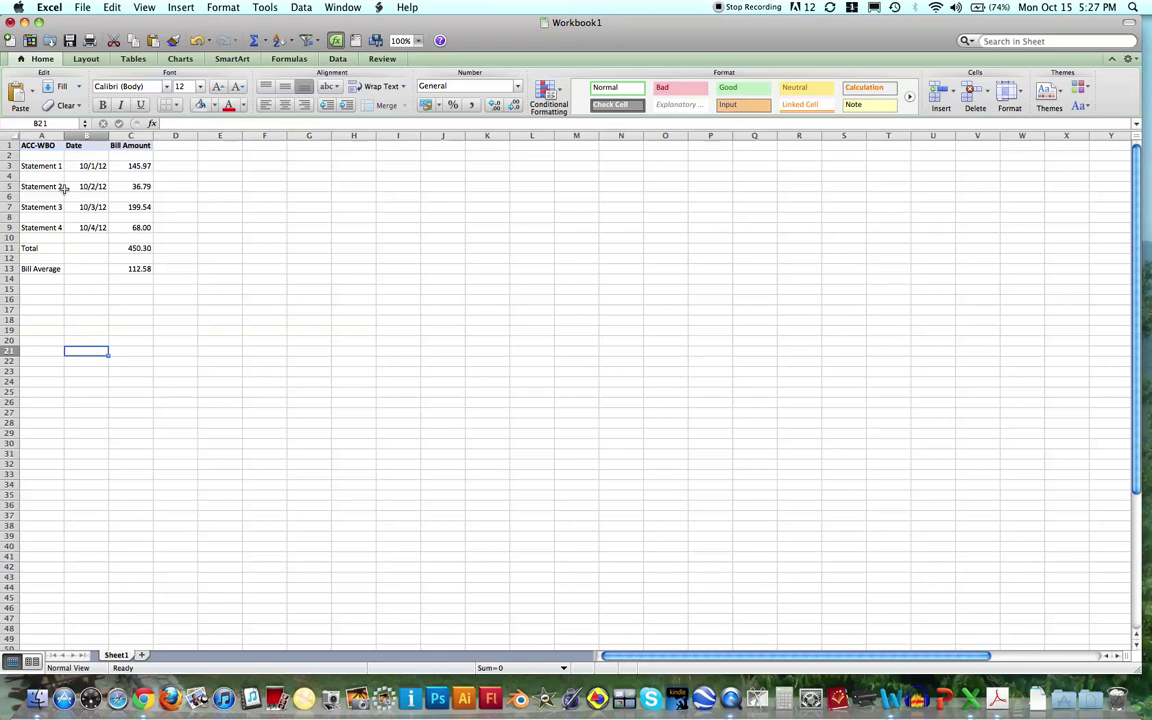
left_click_drag(40, 147, 128, 269)
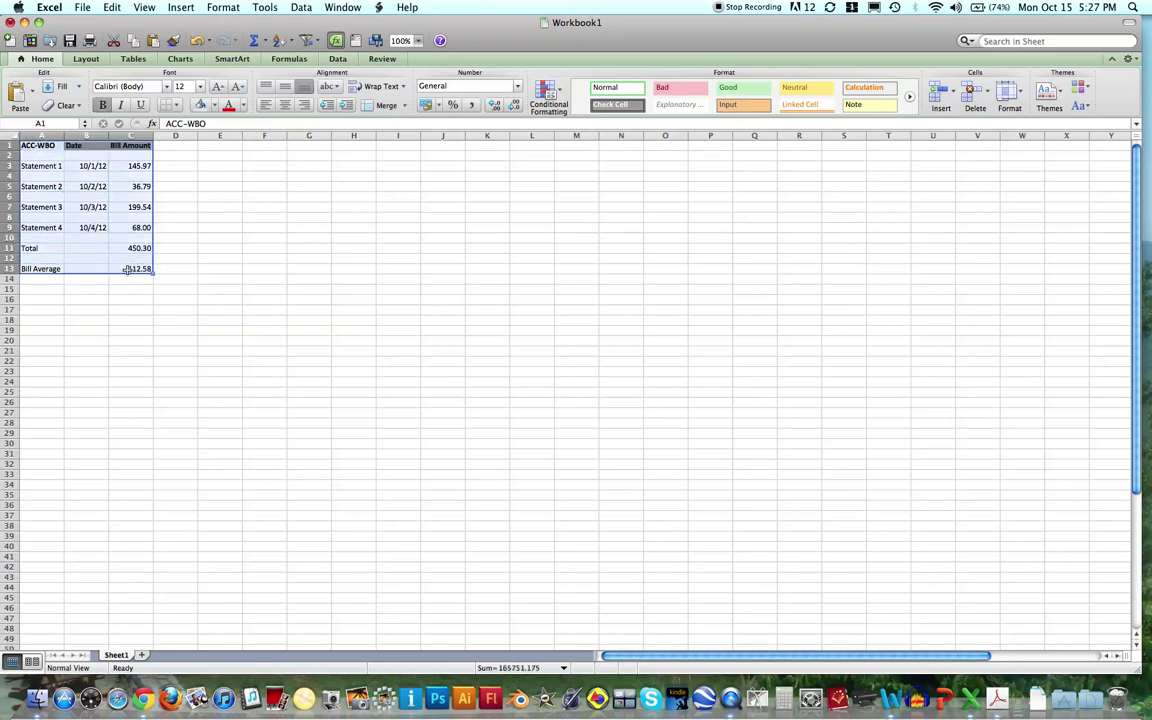
Apply All Borders to every cell of the A1:C13 bill table.
left_click(177, 106)
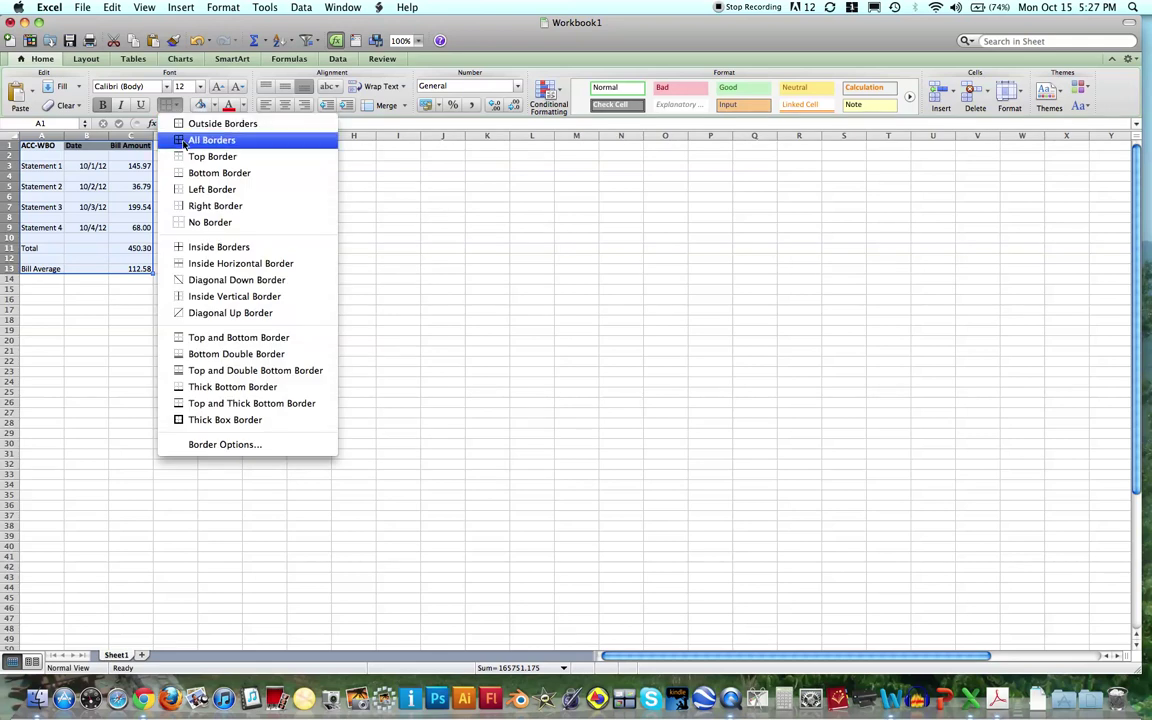
left_click(195, 140)
left_click(103, 348)
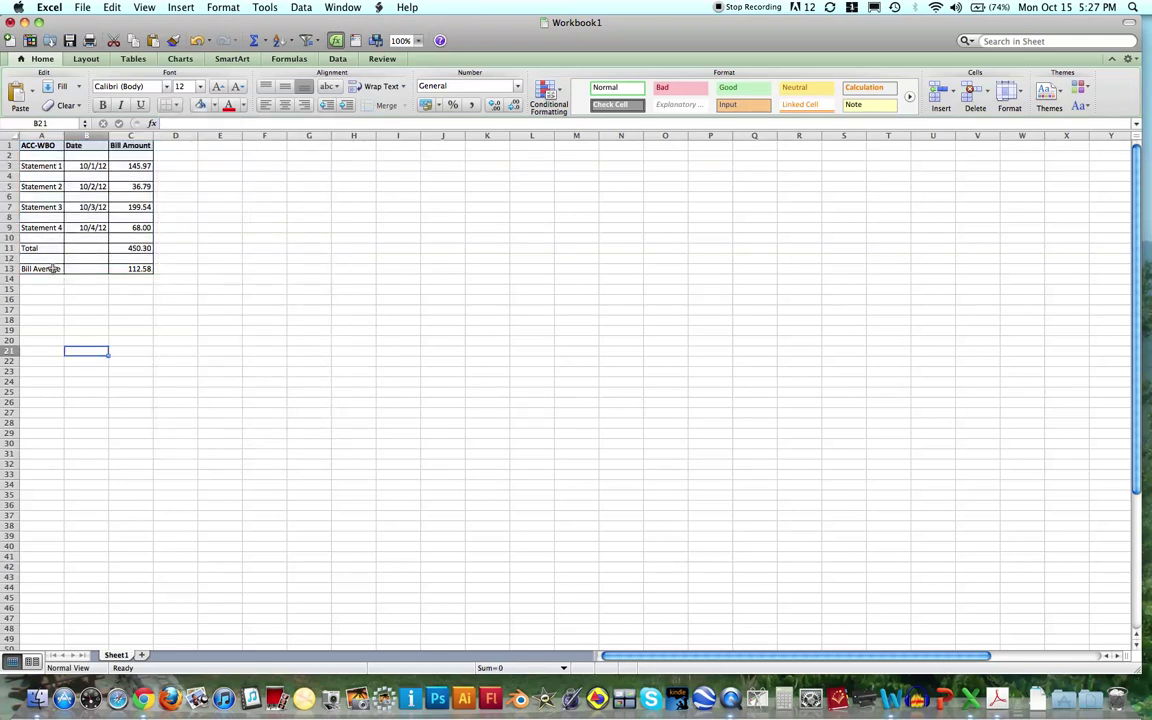
Fill the Bill Average cell C13 (112.58) with yellow.
left_click(127, 271)
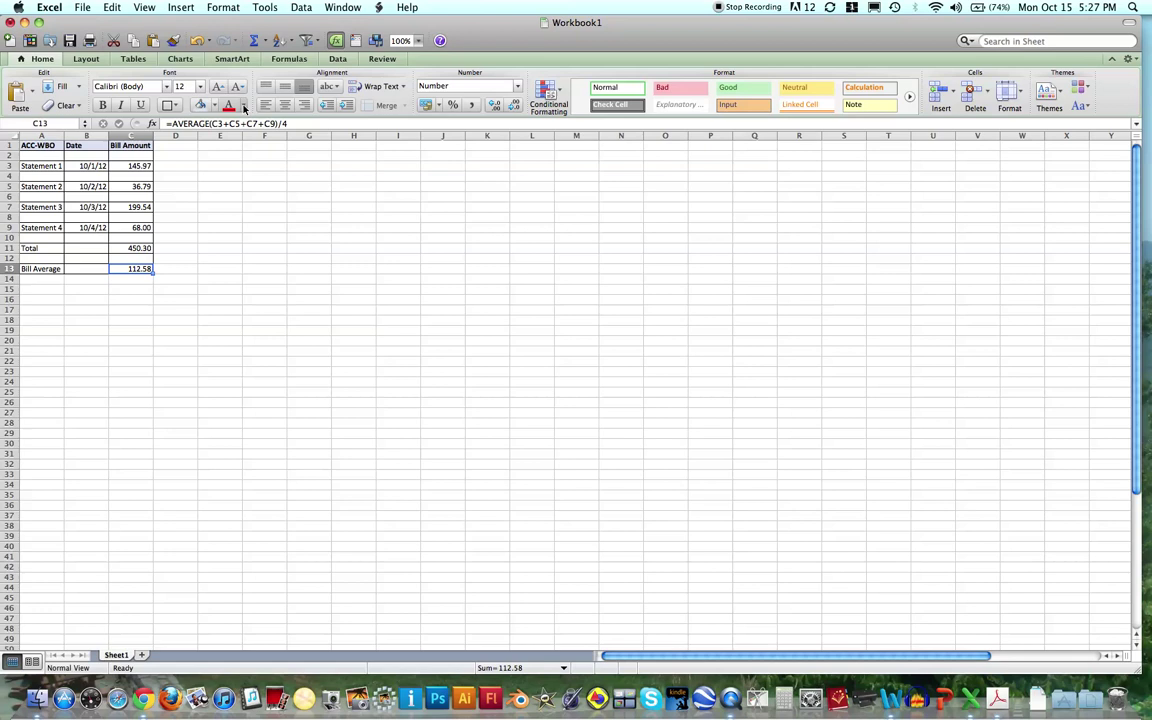
left_click(214, 106)
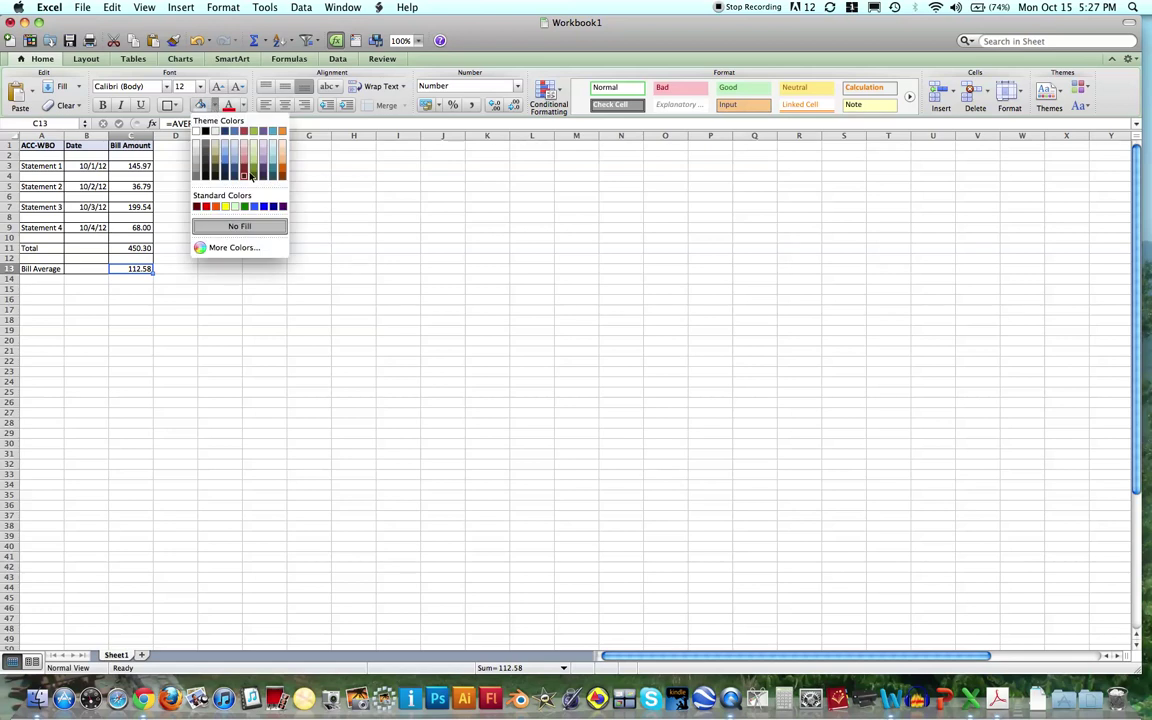
left_click(225, 206)
left_click(176, 350)
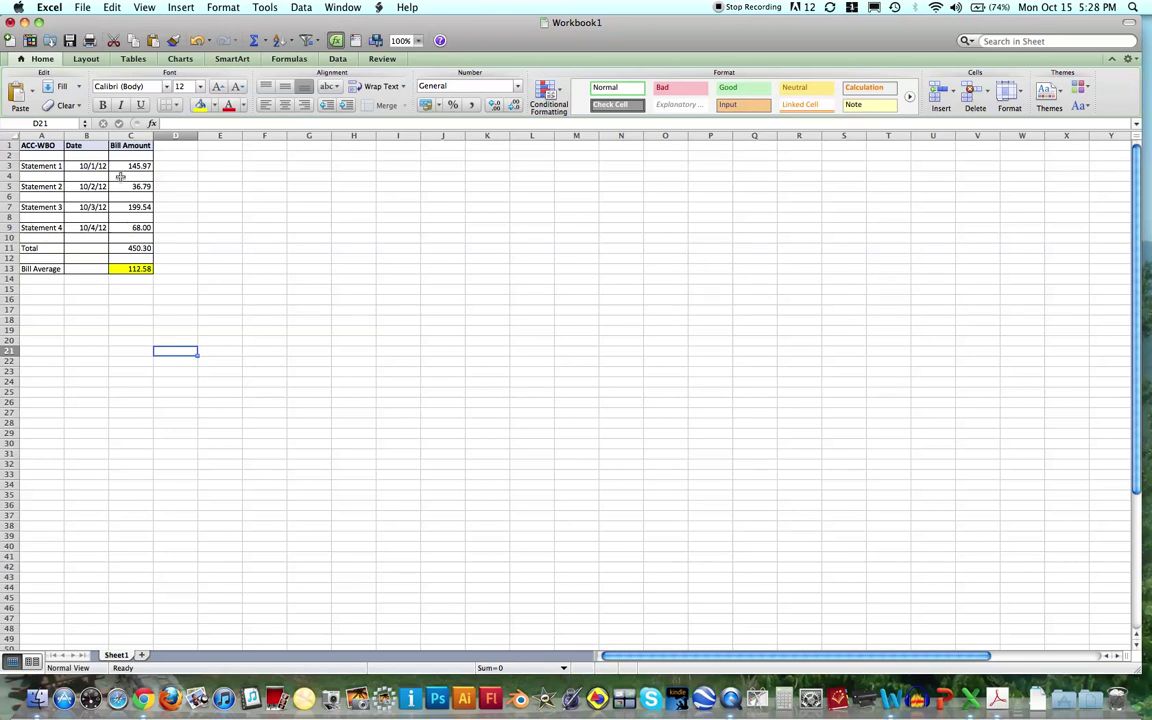
Insert a blank row 11 between Statement 4 and the Total row.
left_click(10, 237)
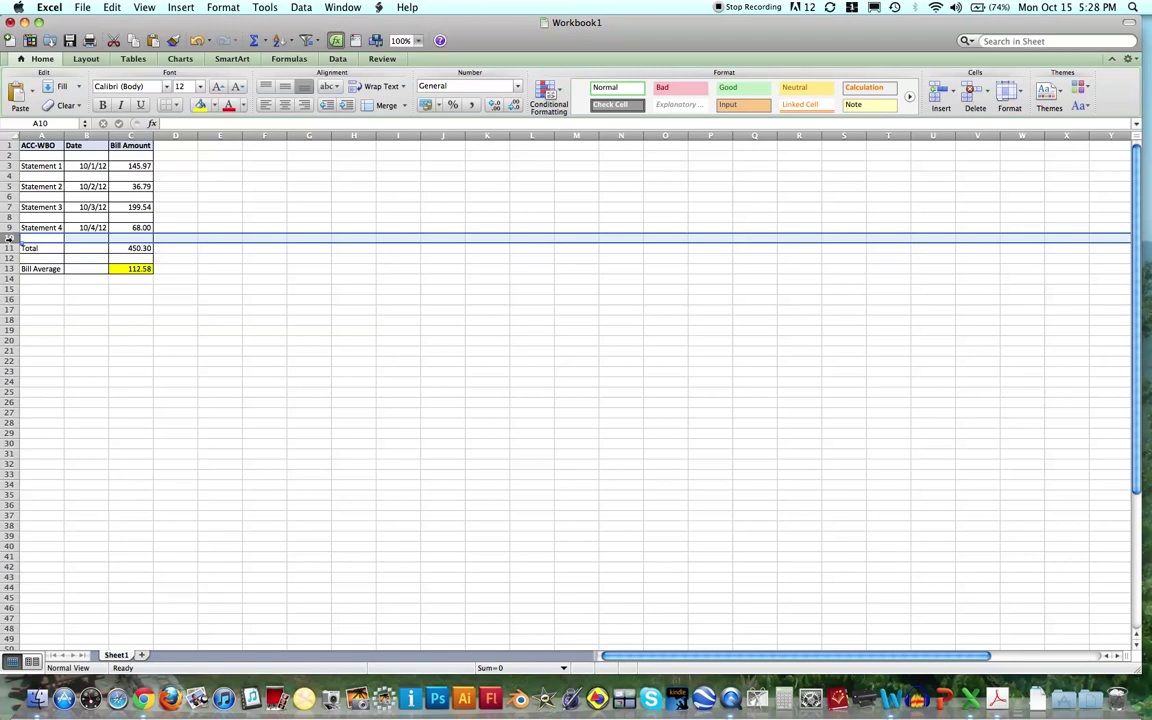
right_click(10, 238)
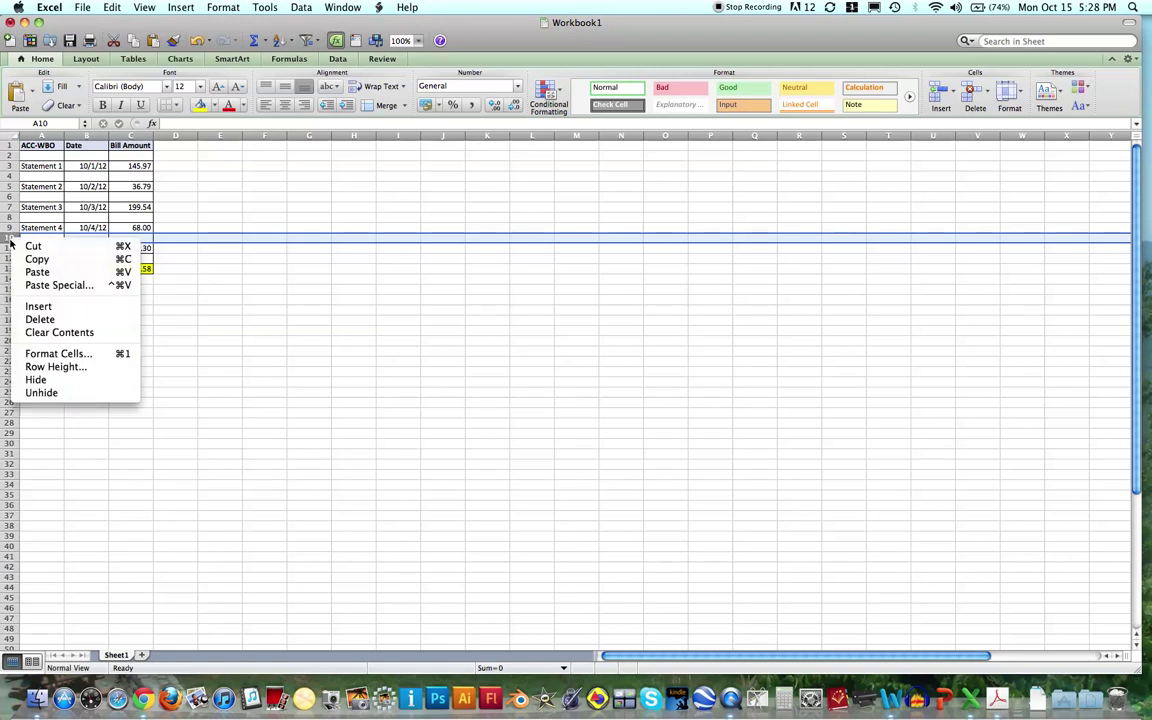
left_click(36, 306)
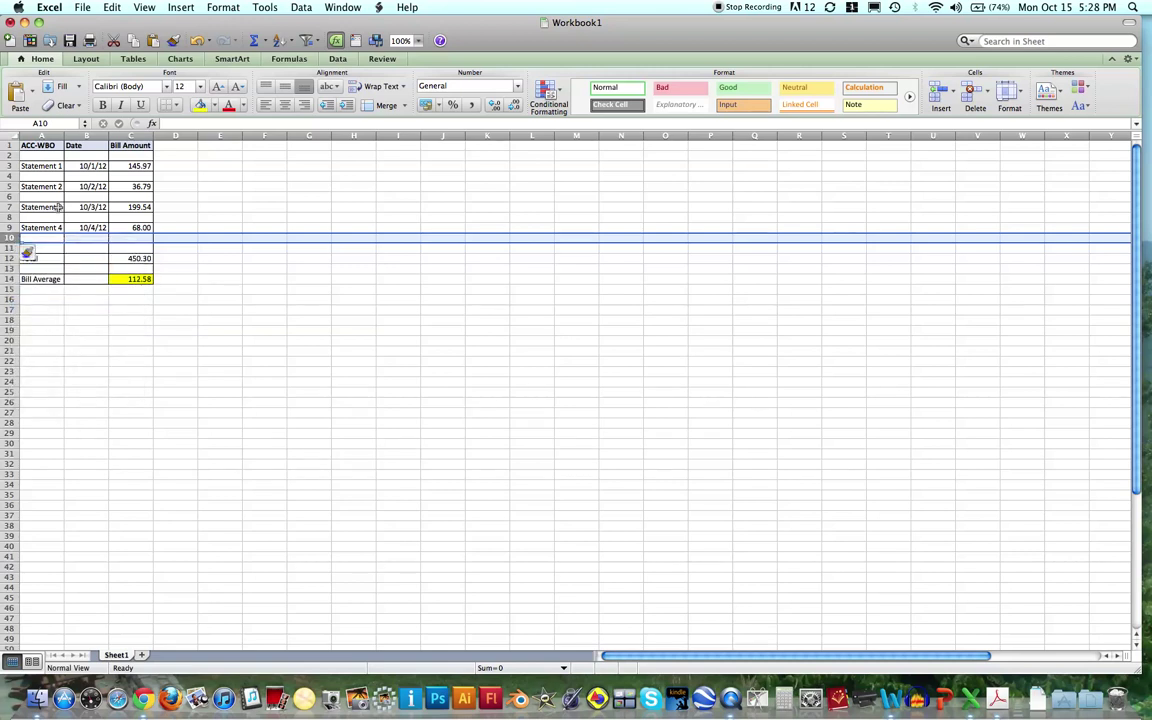
left_click(55, 249)
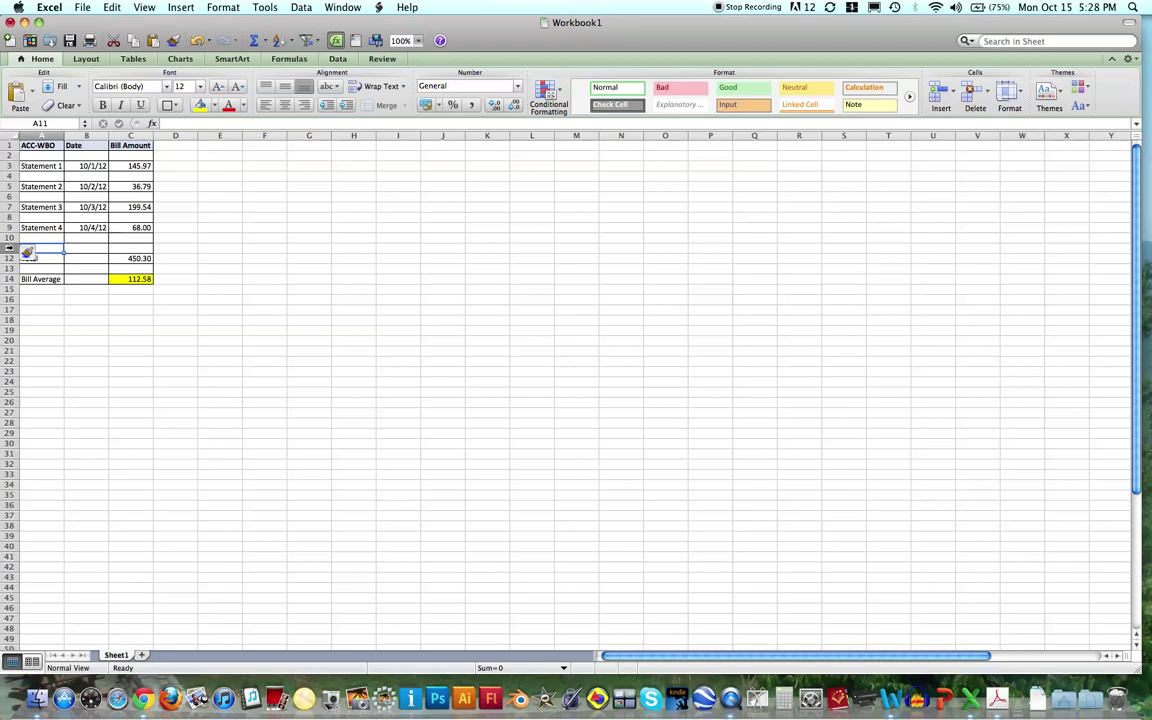
right_click(10, 250)
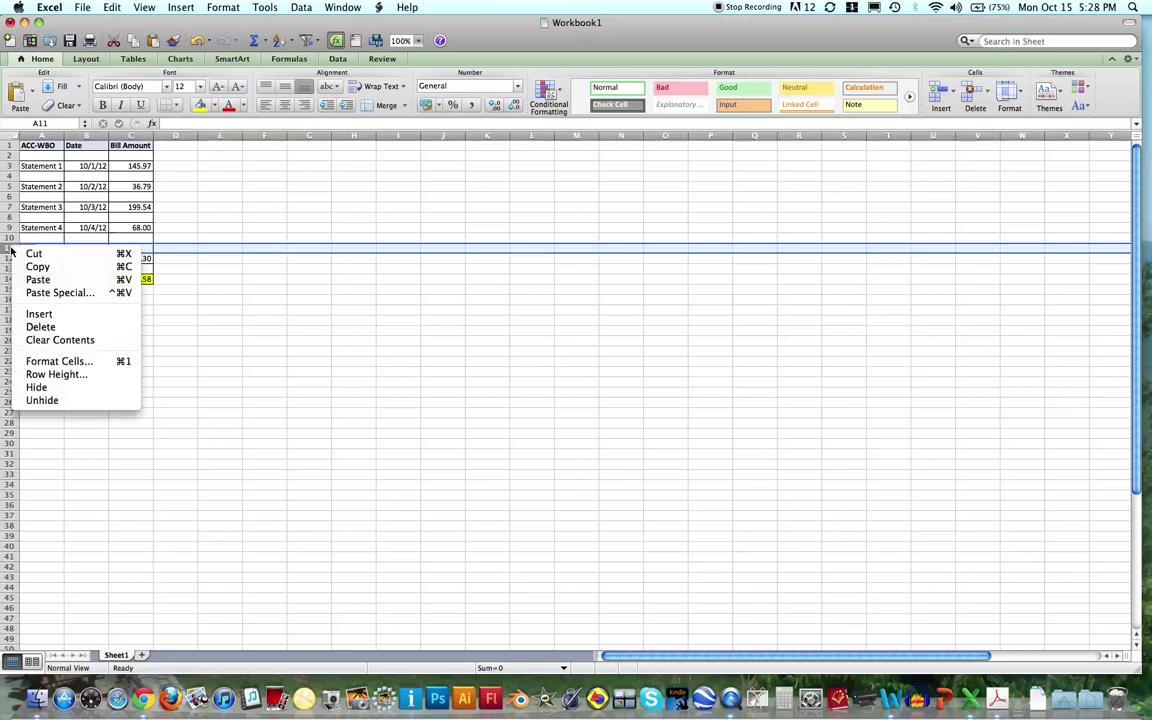
left_click(34, 316)
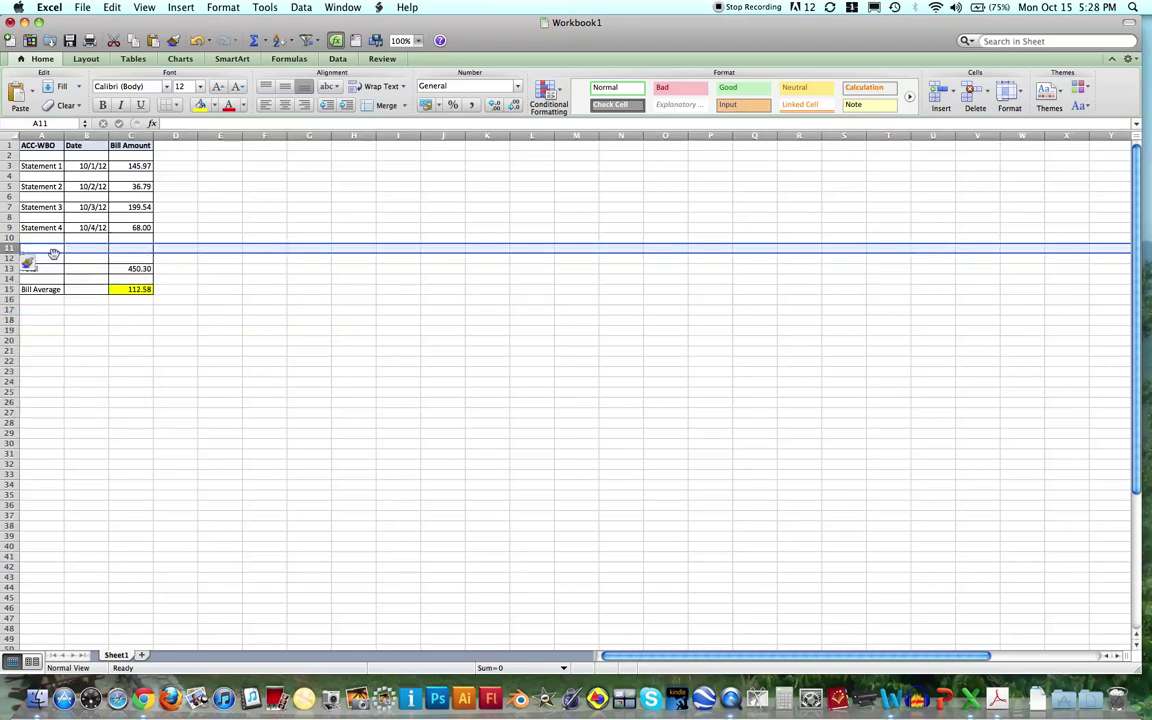
Enter Statement 5, dated 10/5/2012, with a bill amount of 100 in row 11.
left_click(49, 249)
type("Statement")
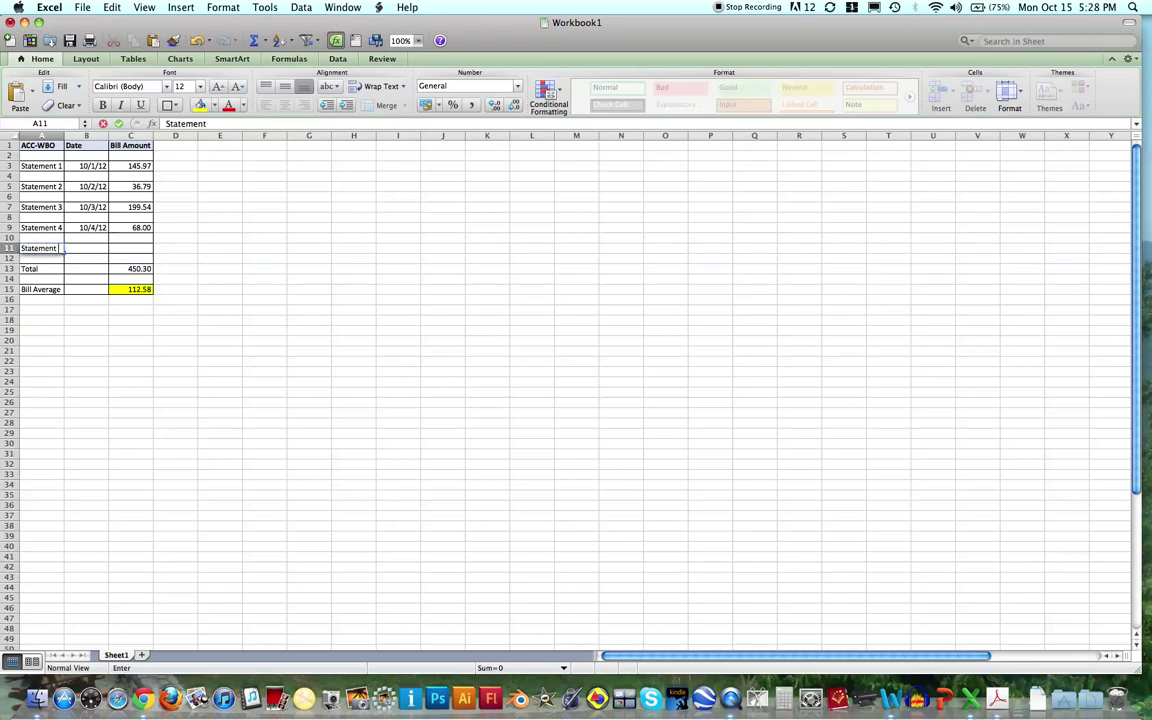
type(" 5")
left_click(89, 248)
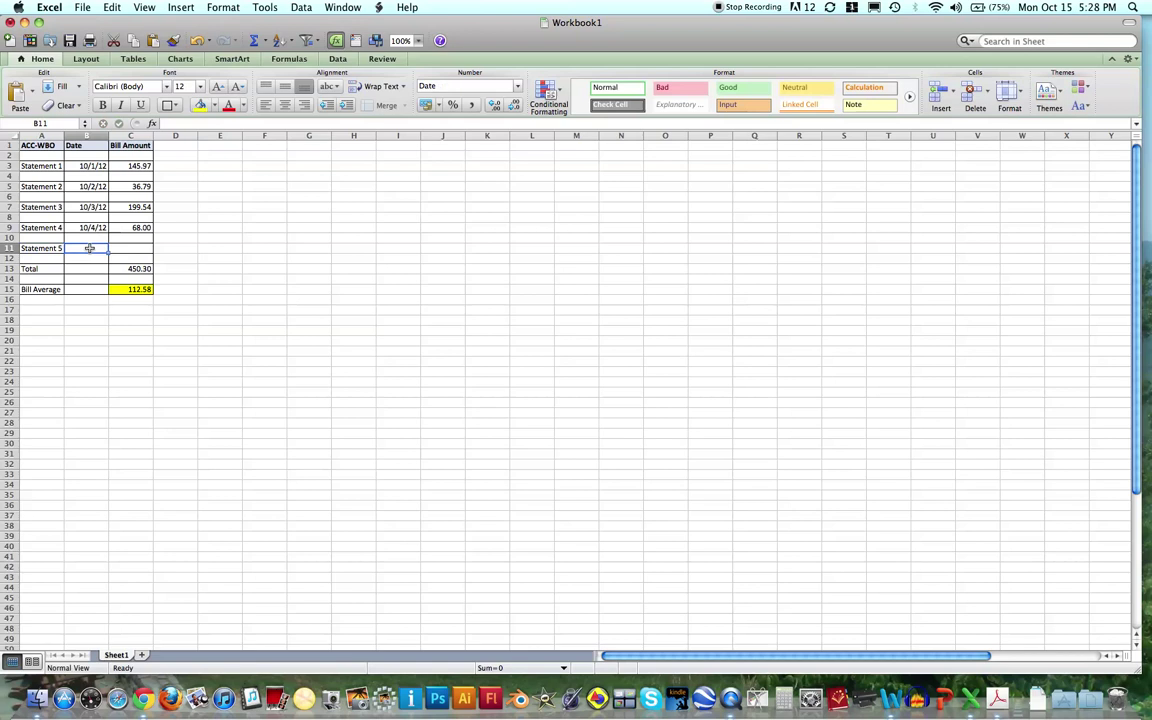
type("10/5/2012")
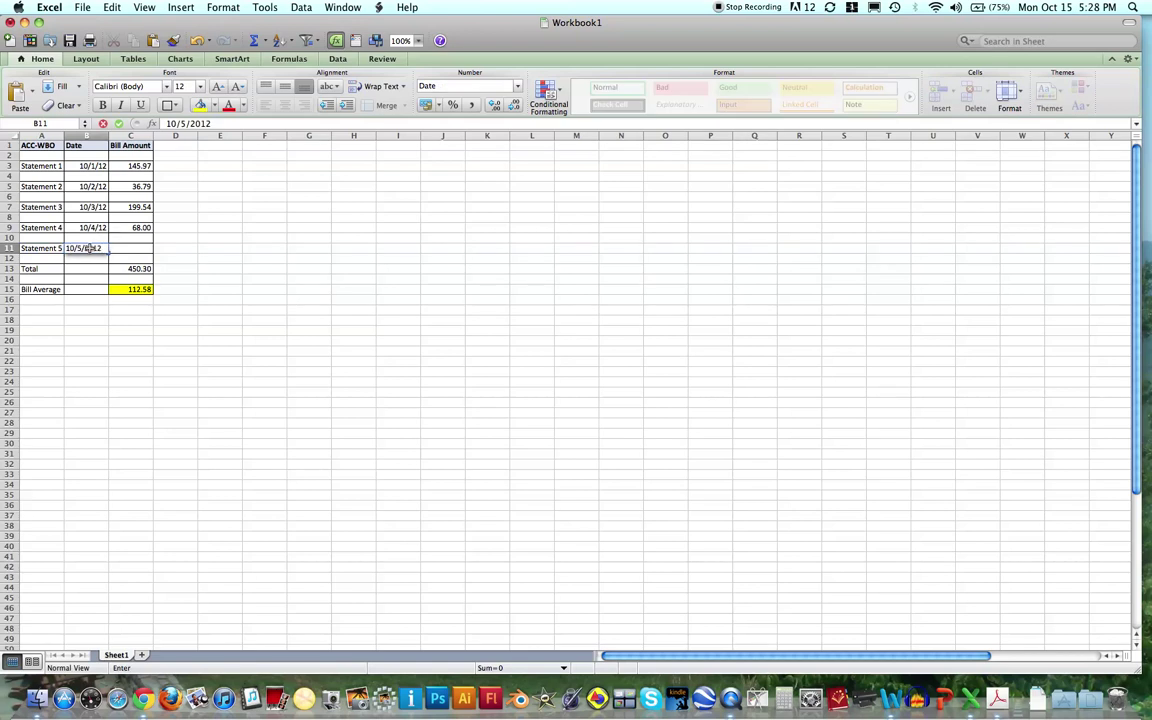
left_click(122, 248)
type("100")
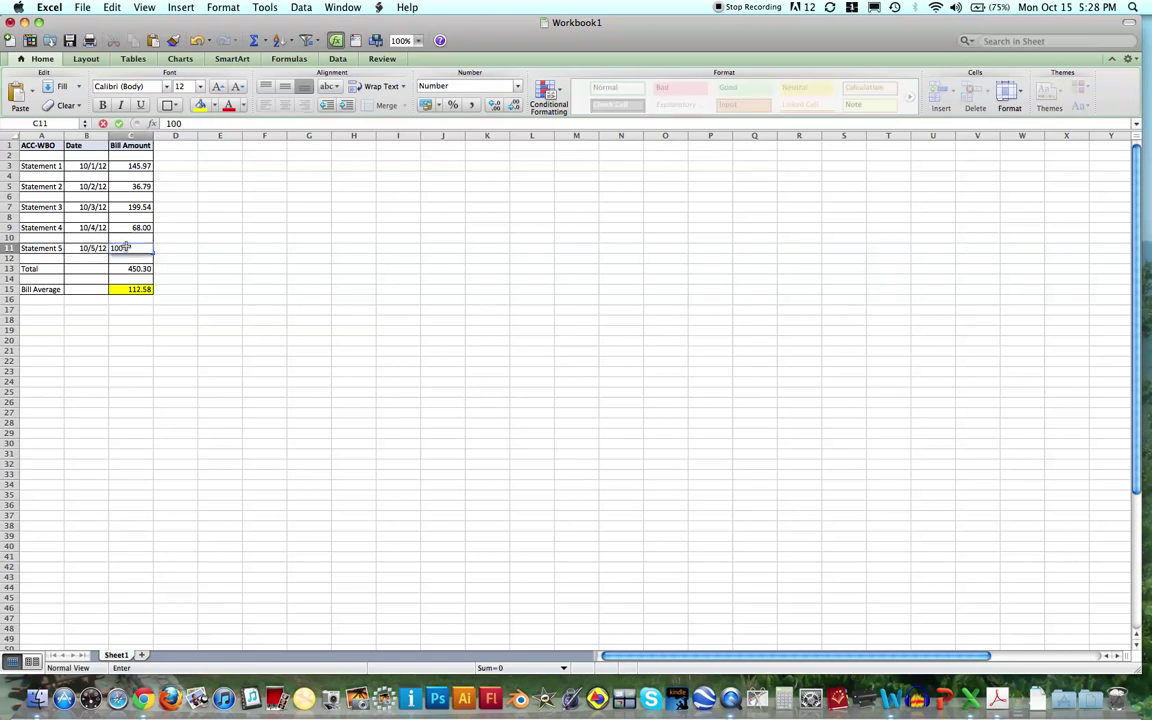
left_click(174, 268)
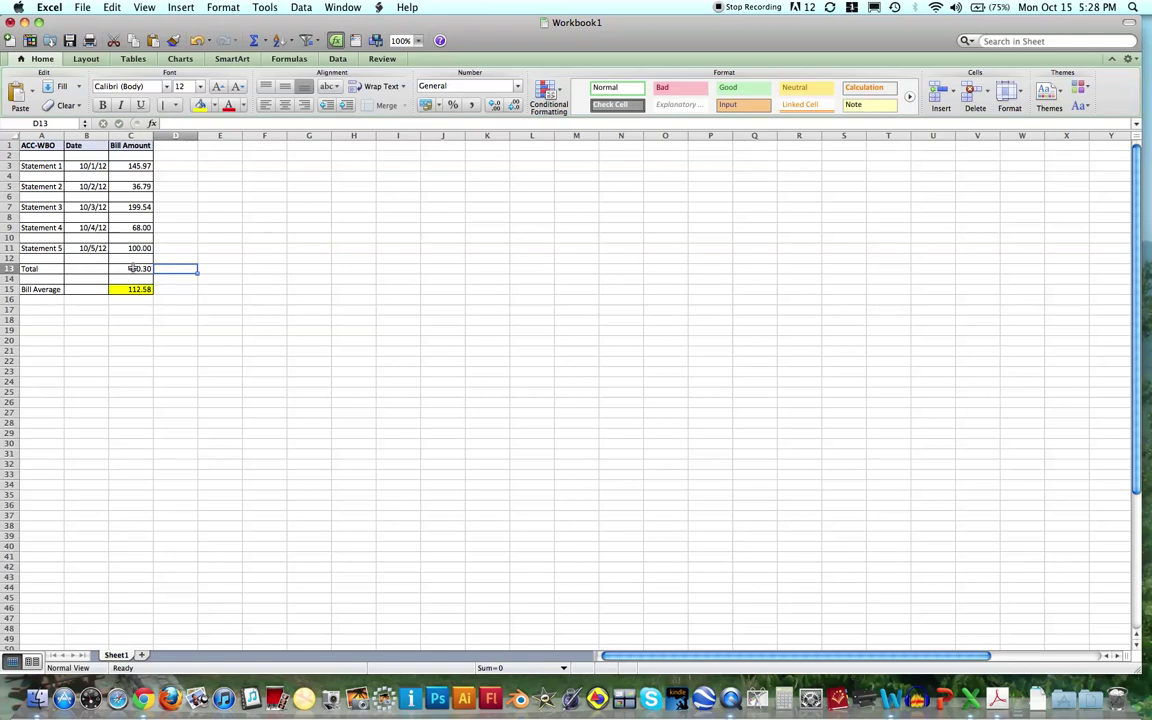
Add C11 to the Total's SUM formula, making it 550.30.
left_click(135, 271)
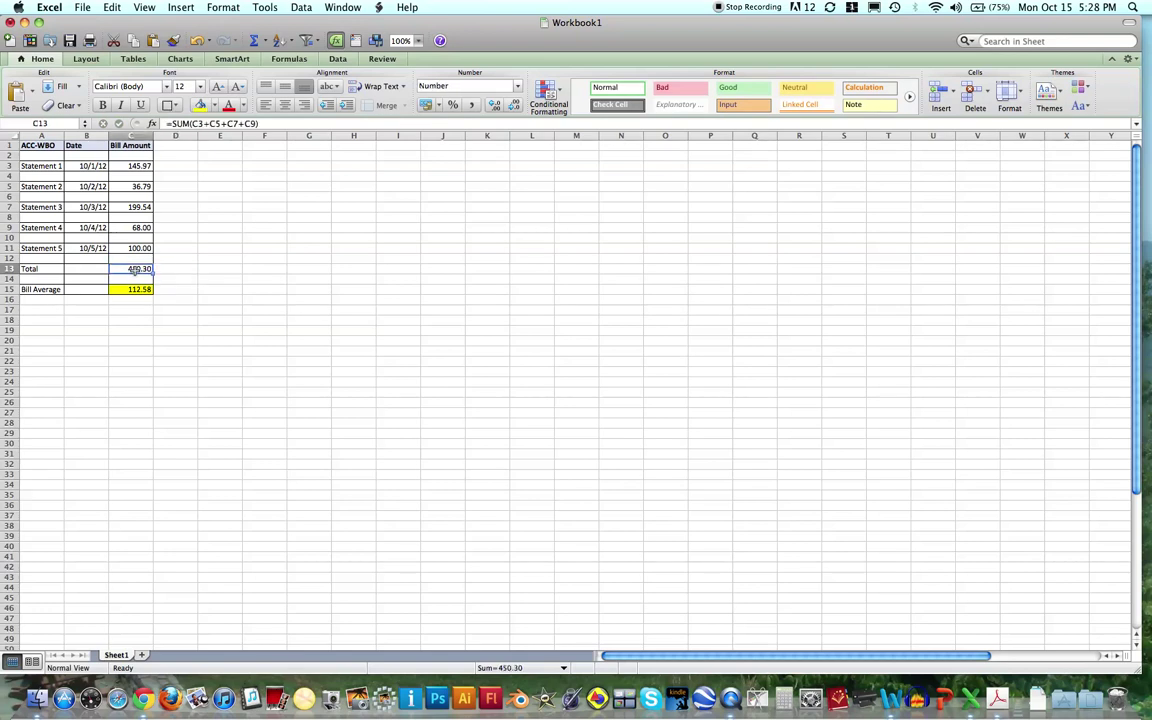
left_click(228, 122)
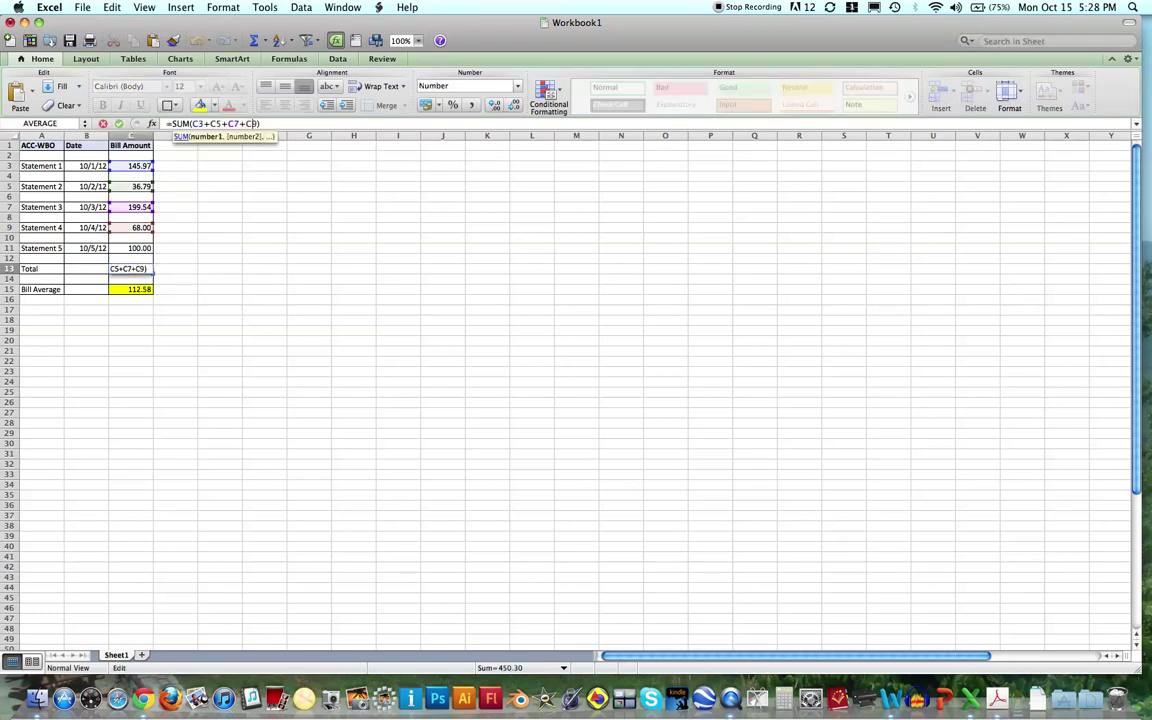
type("+")
left_click(140, 250)
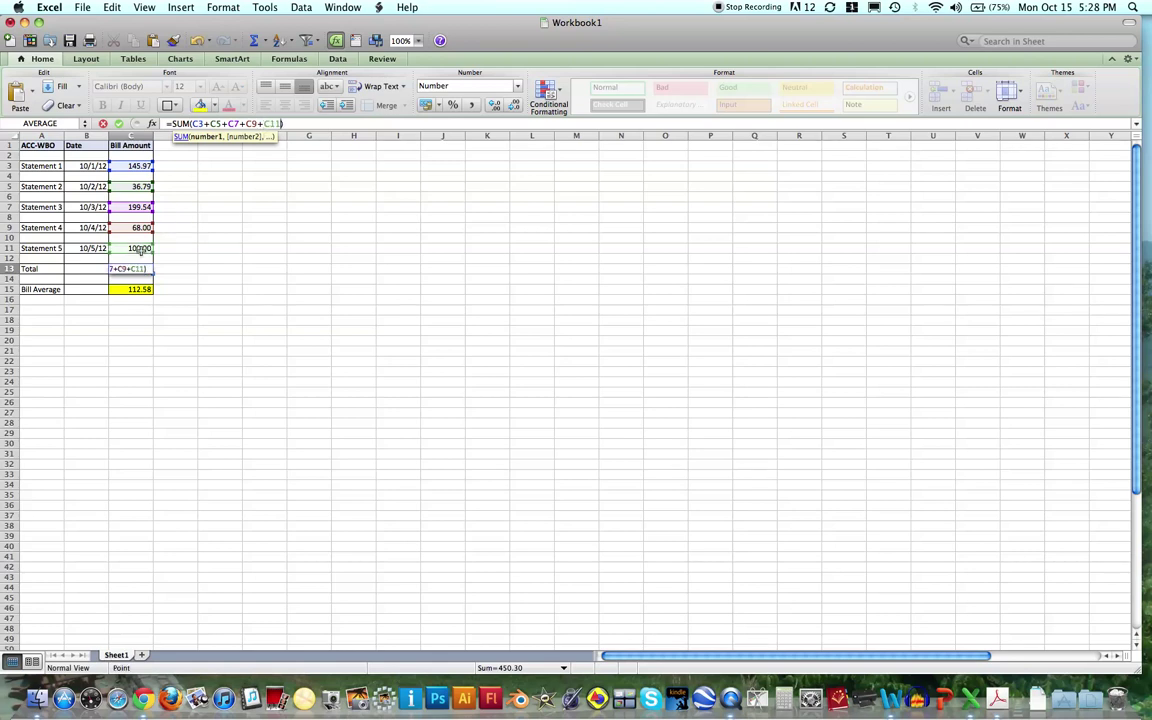
key("Return")
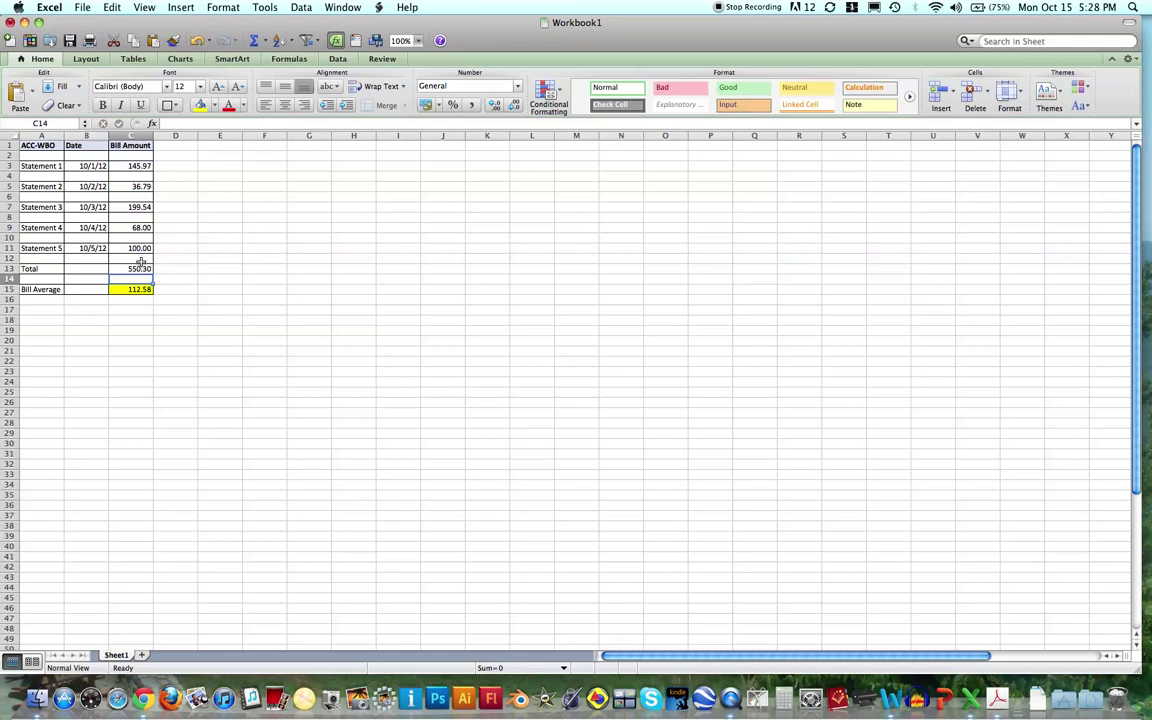
Add C11 to the Bill Average formula, making it 137.58.
left_click(120, 288)
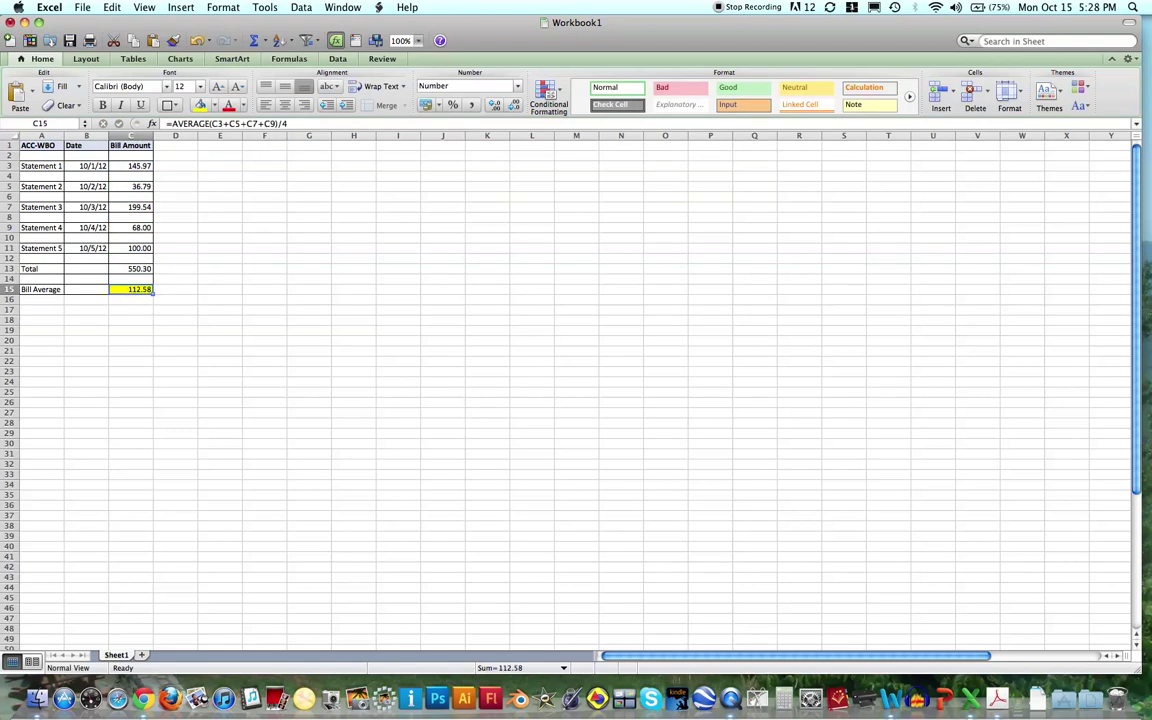
key("ctrl+u")
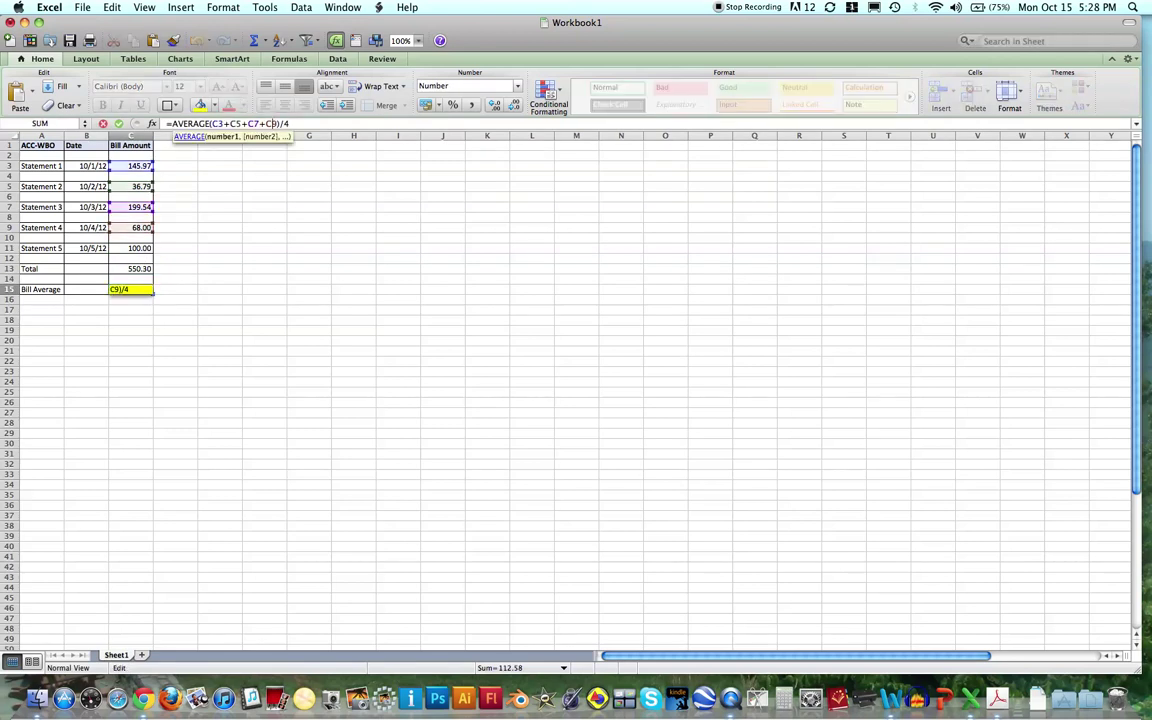
type("+")
left_click(137, 248)
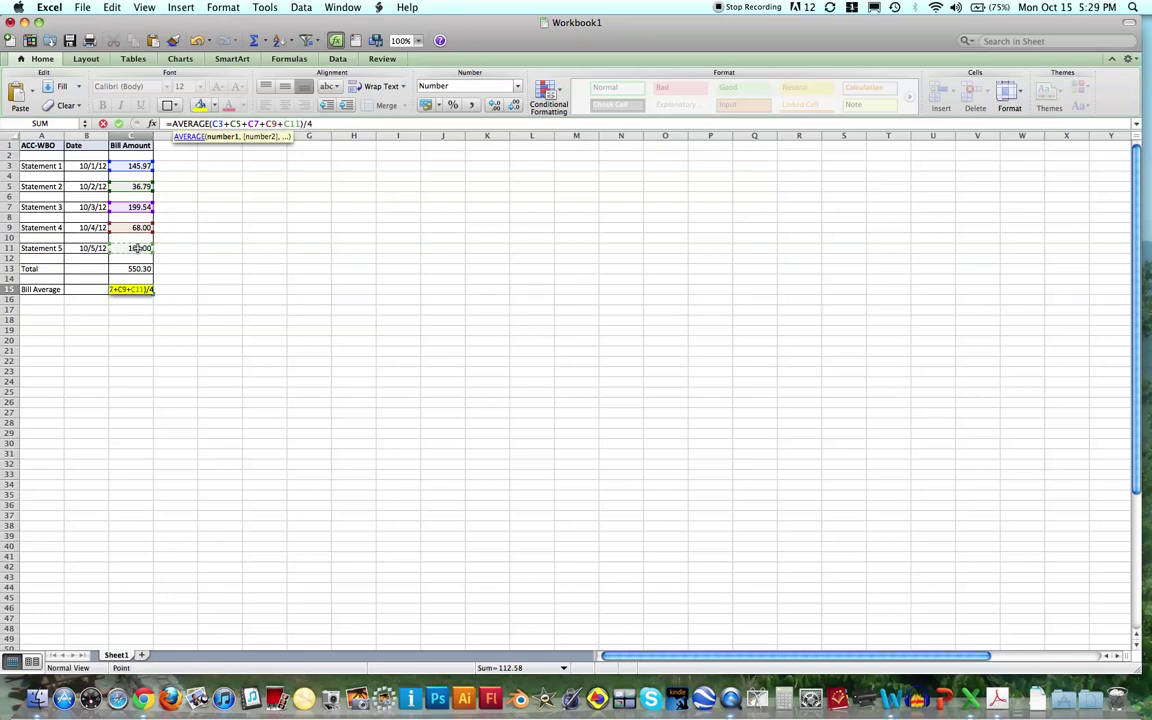
key("Return")
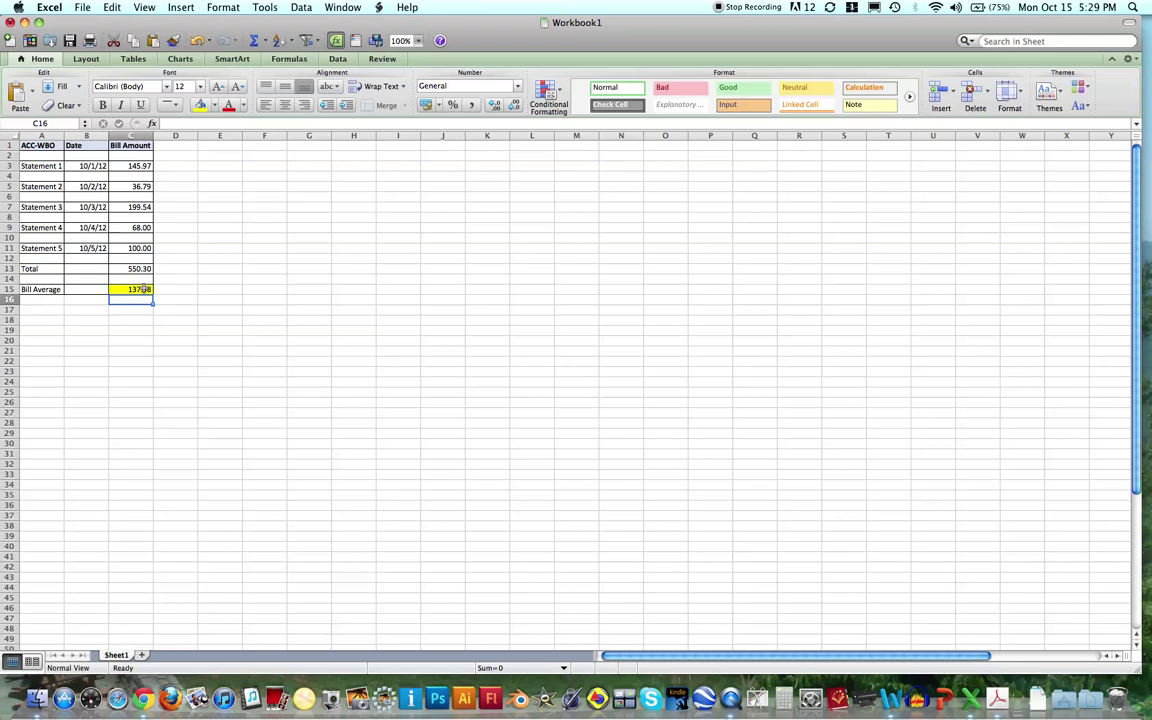
left_click(9, 248)
left_click(87, 135)
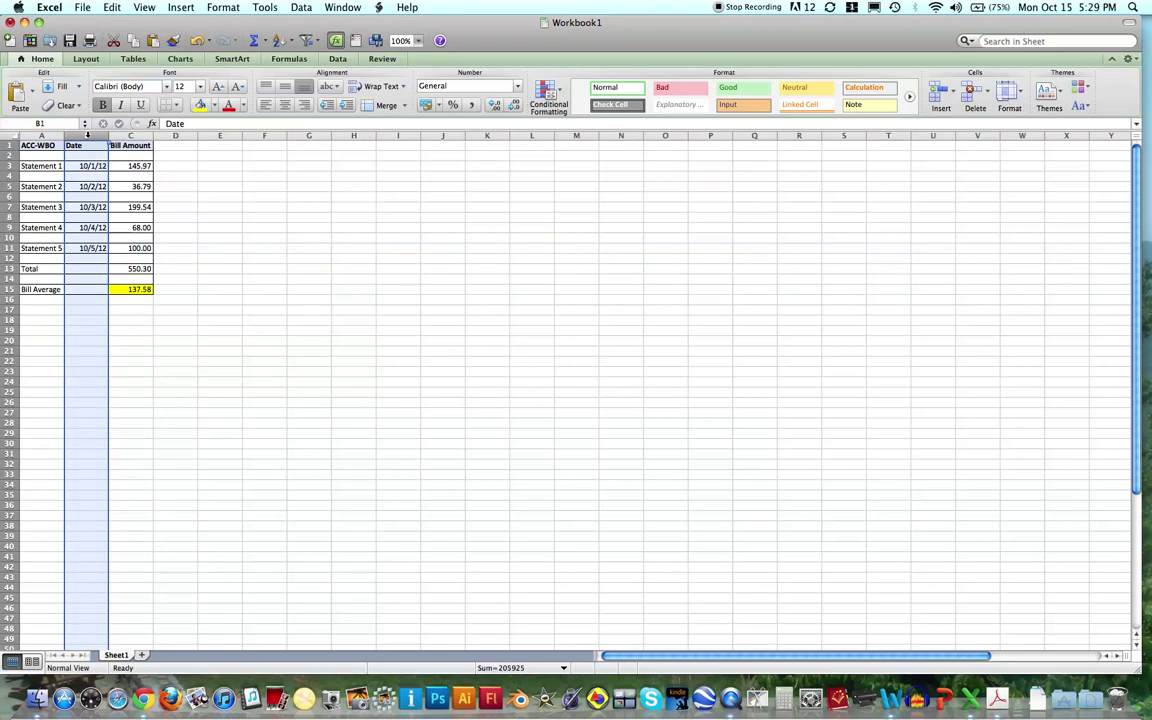
right_click(87, 135)
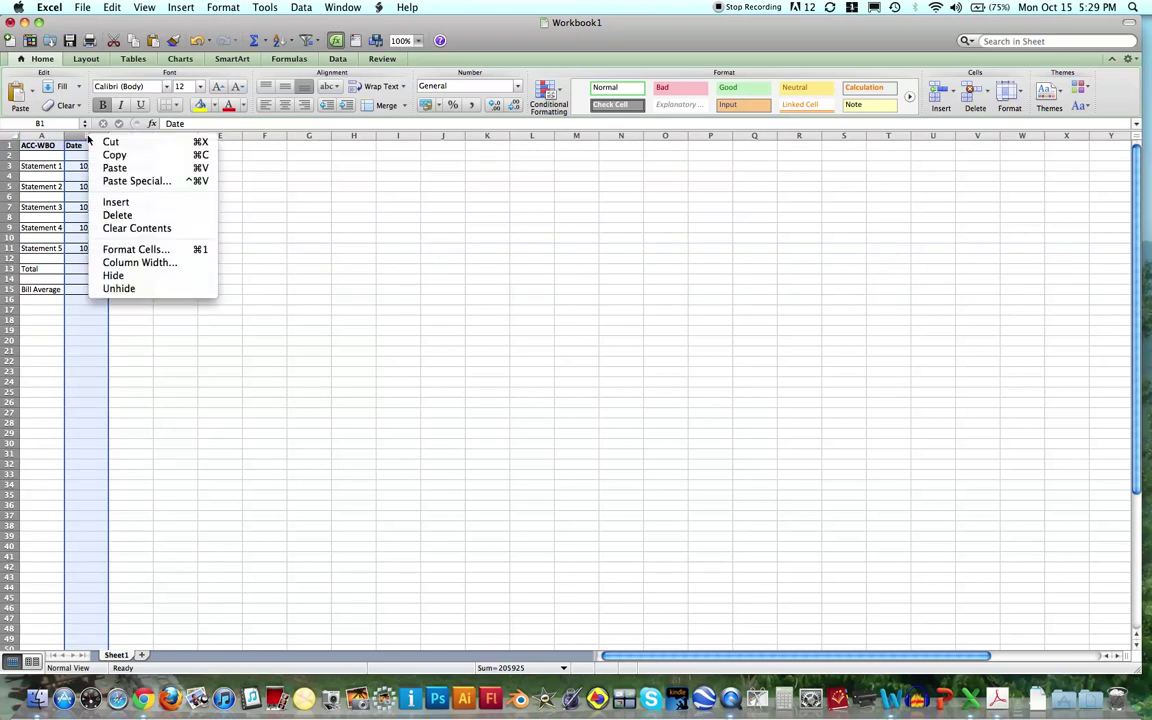
left_click(181, 8)
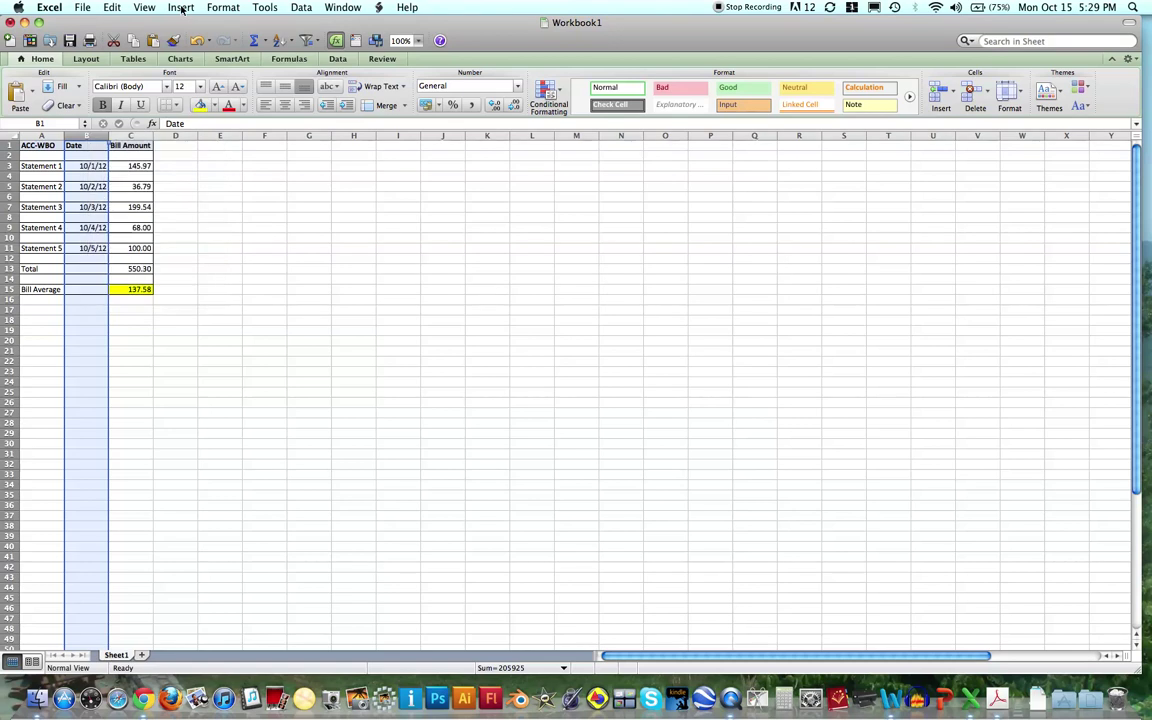
left_click(182, 8)
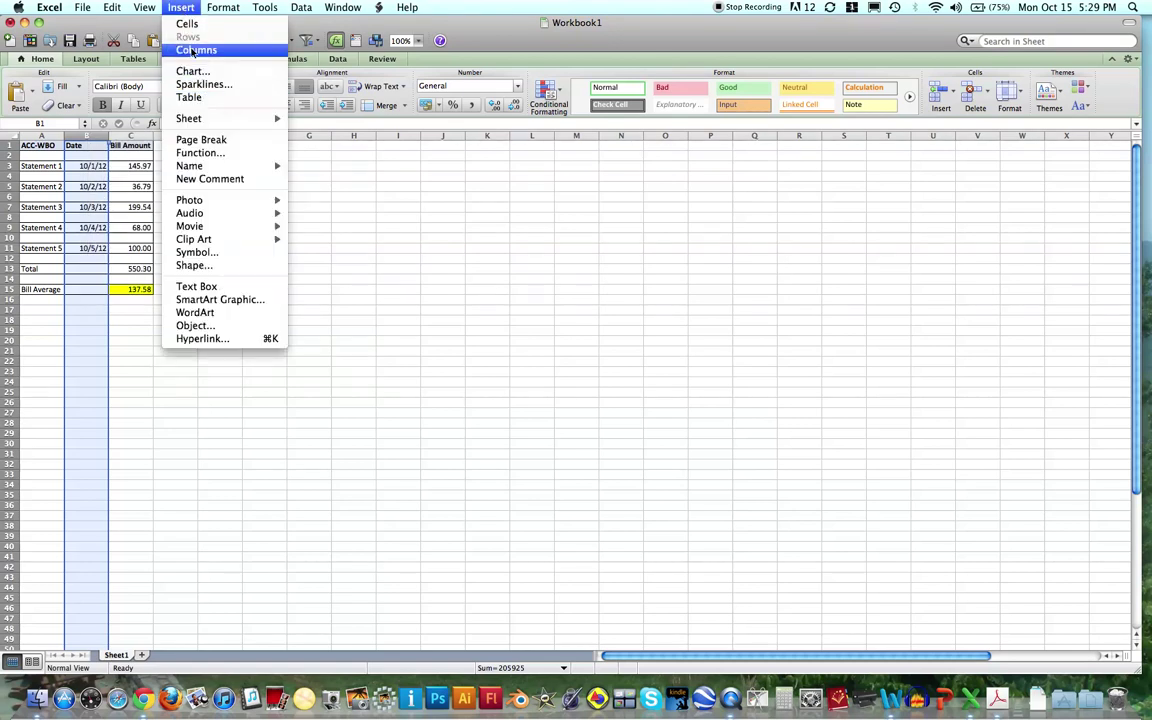
left_click(193, 51)
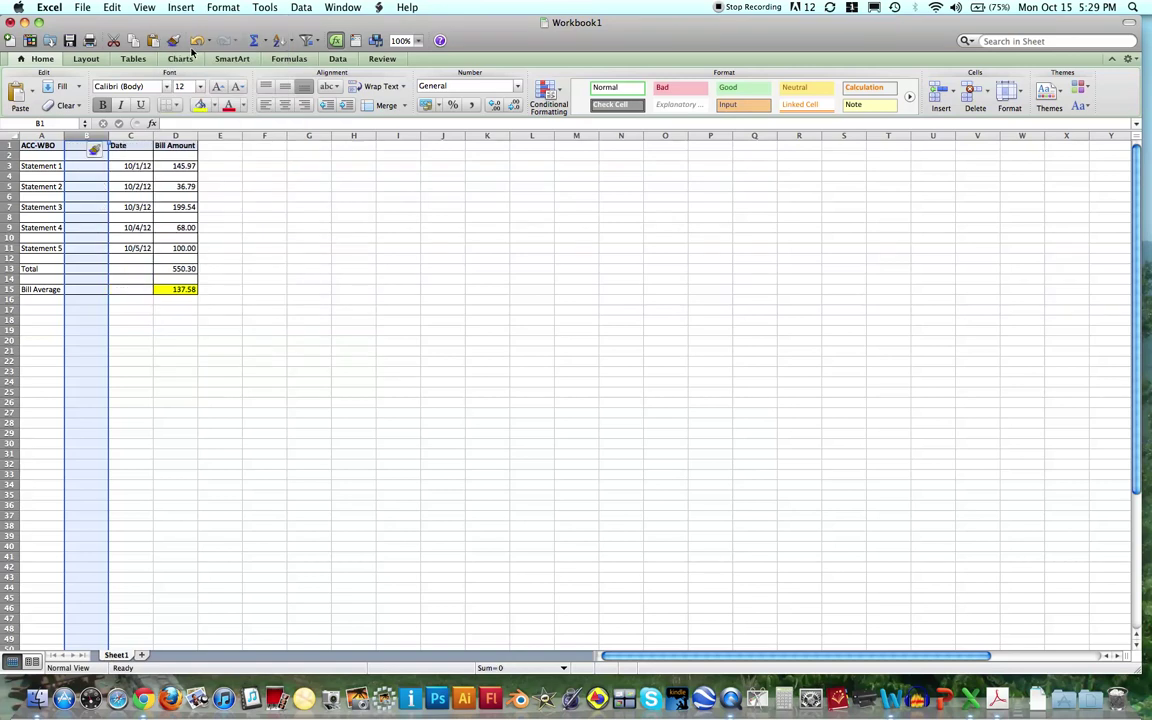
left_click(209, 385)
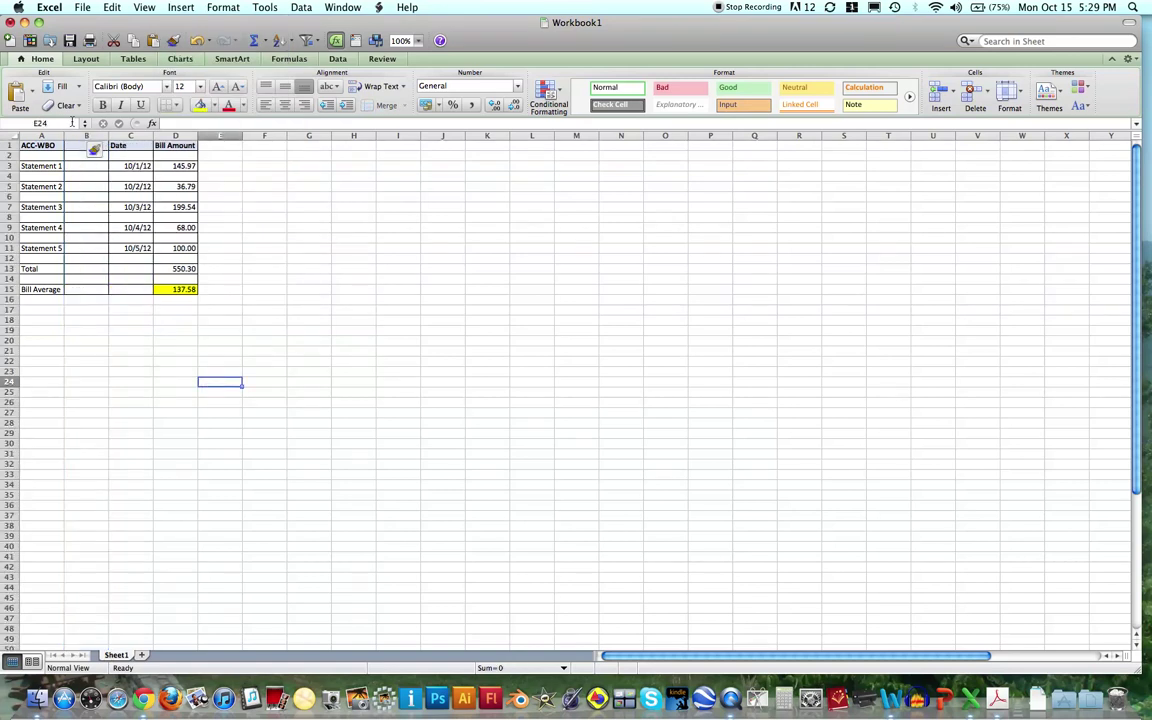
left_click(87, 136)
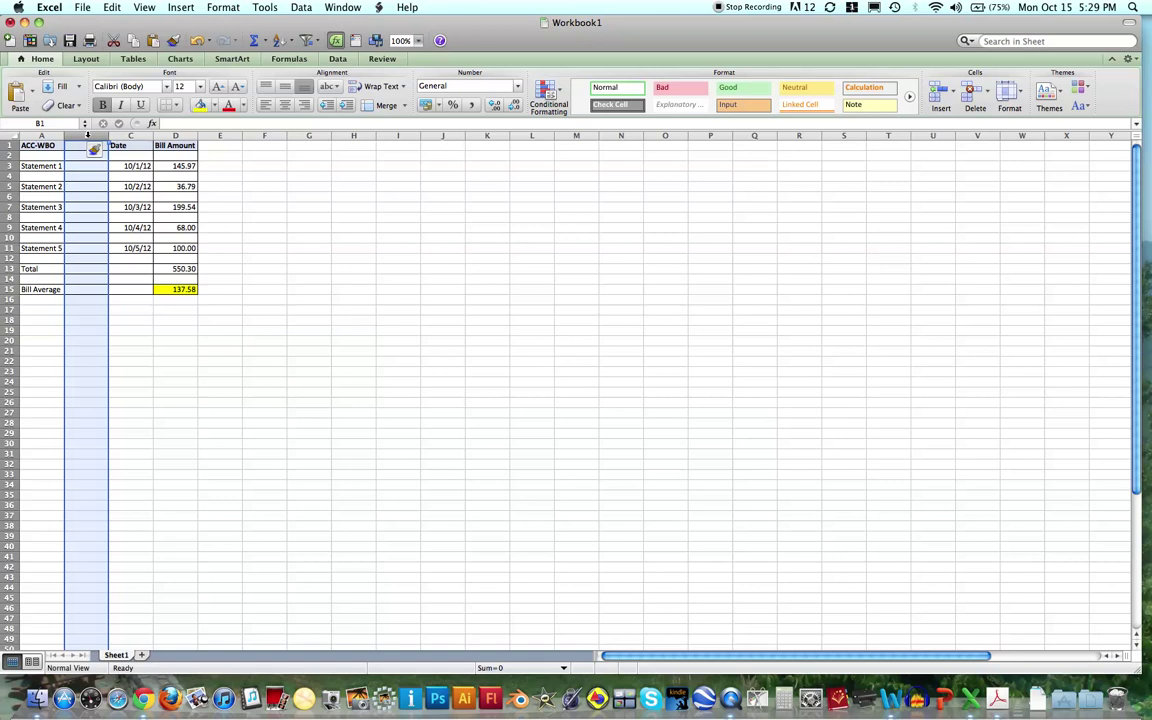
double_click(93, 148)
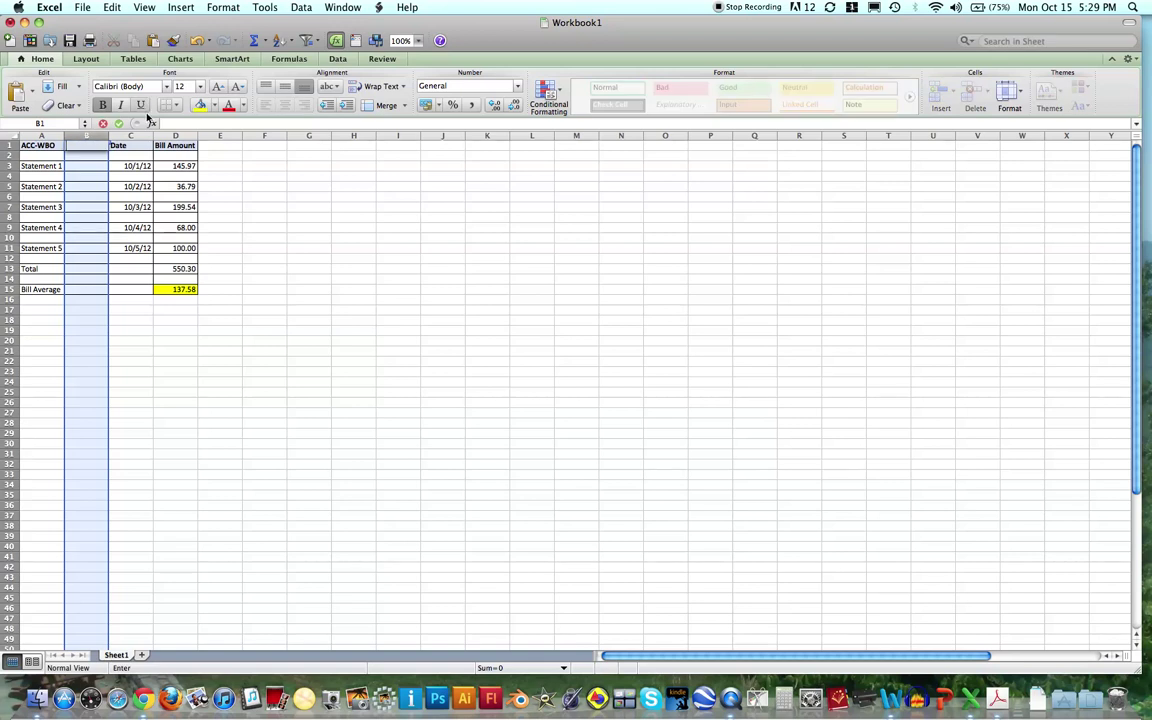
left_click(102, 123)
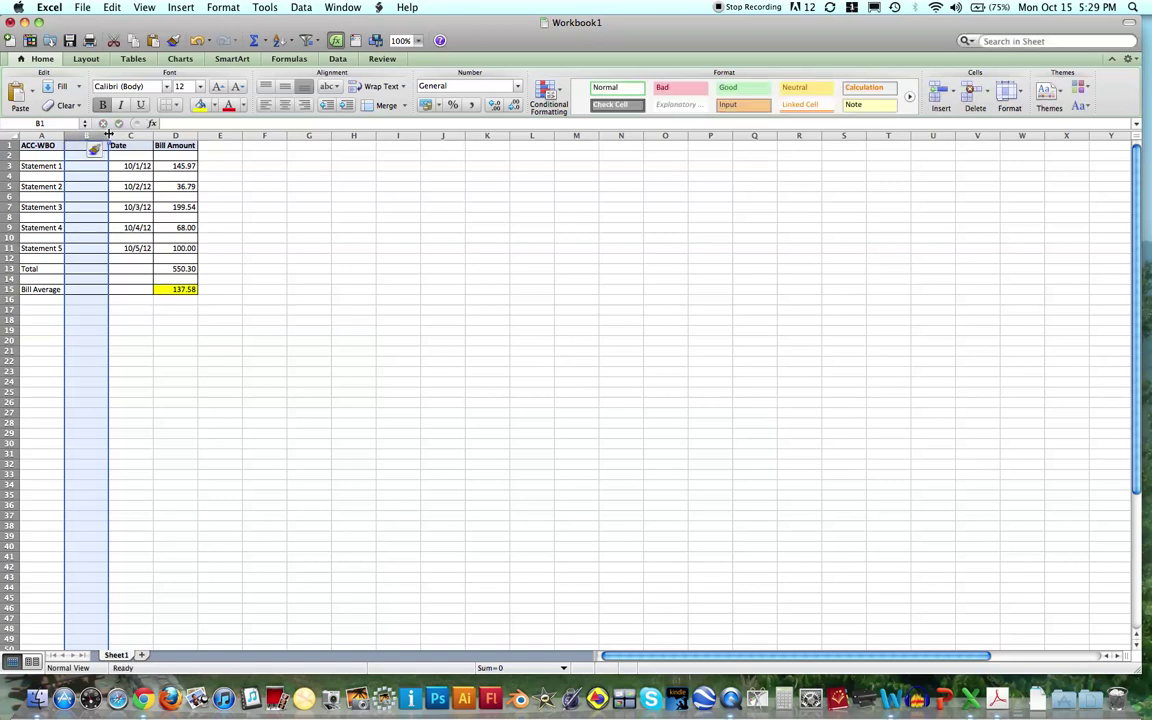
left_click(181, 8)
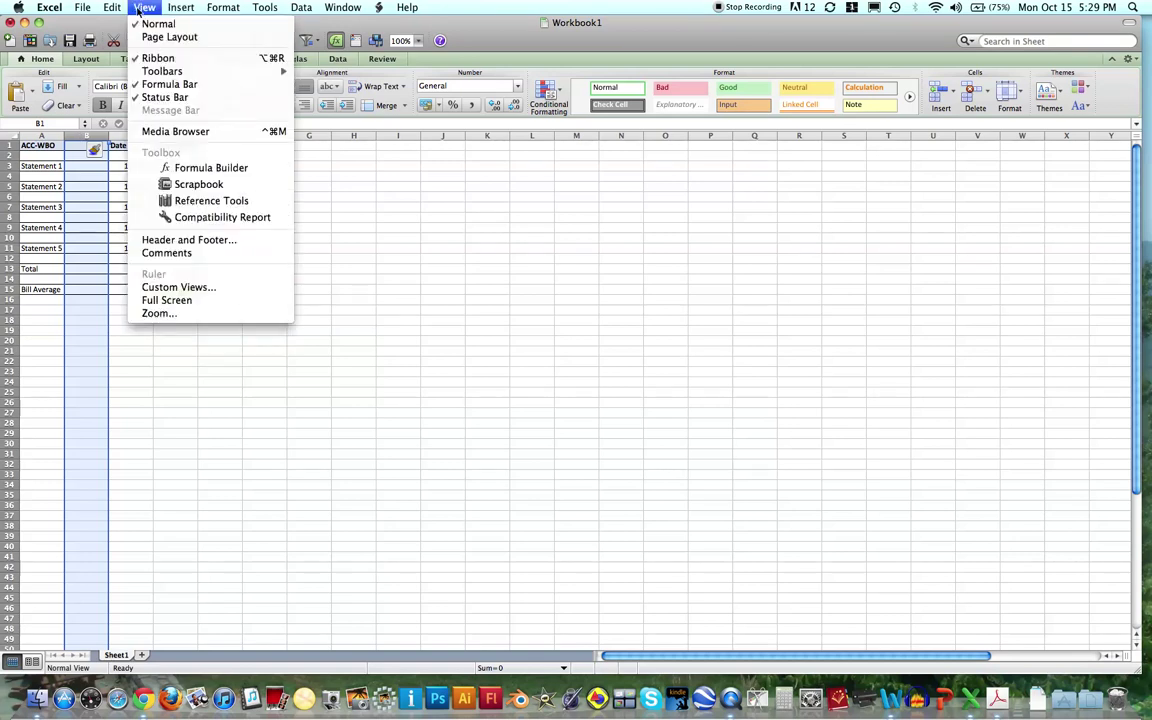
mouse_move(105, 10)
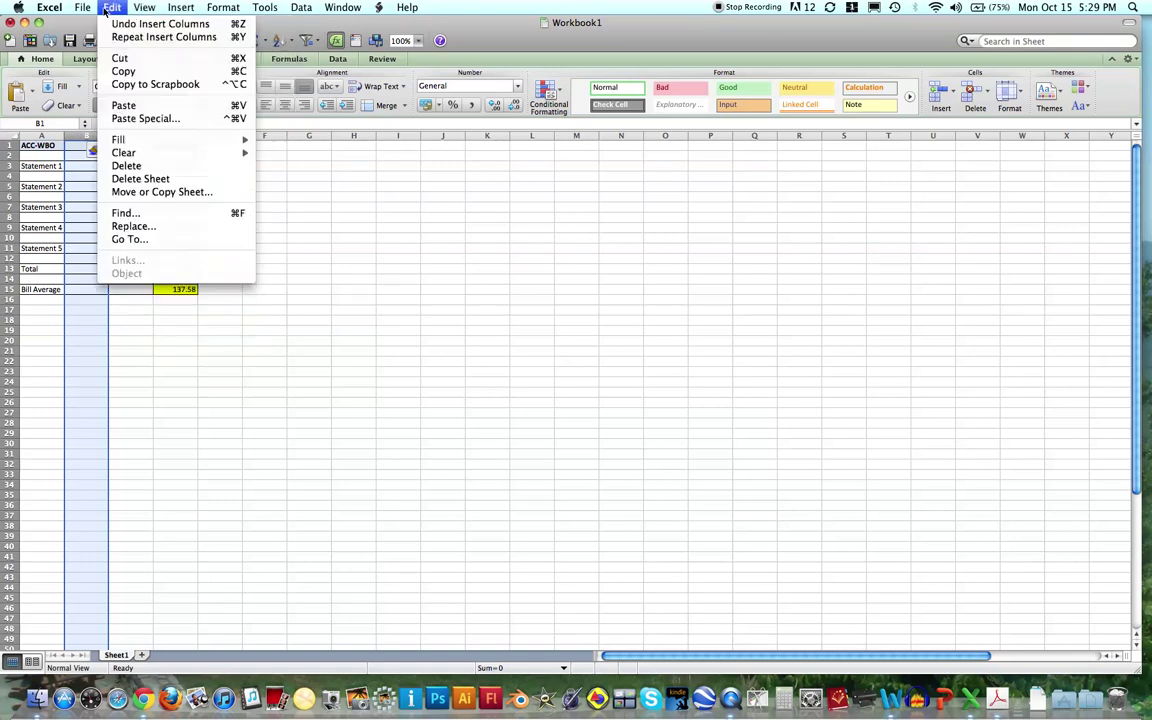
left_click(128, 167)
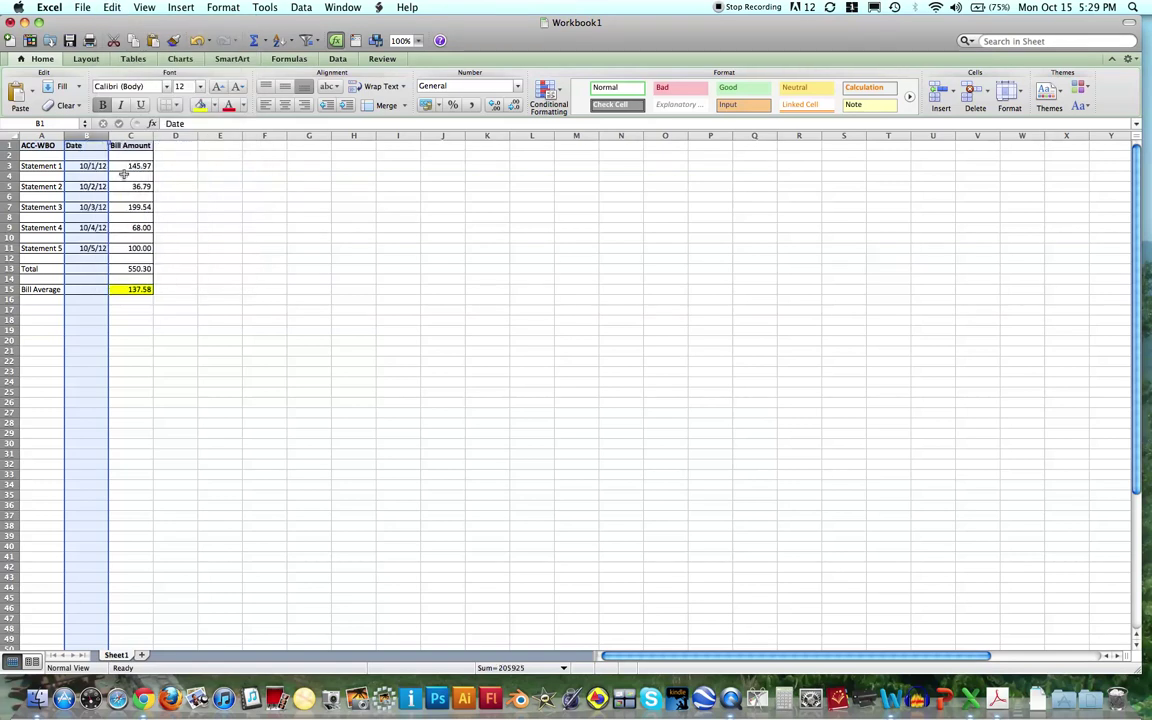